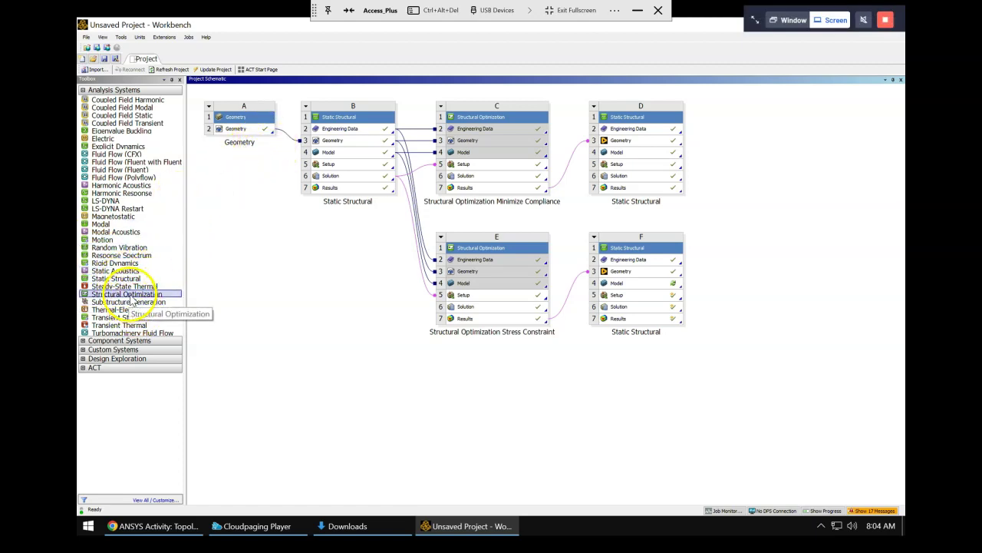
# Add a Structural Optimization system fed by Static Structural B's solution, keeping its default name.
pyautogui.moveTo(132, 298); pyautogui.dragTo(364, 180)
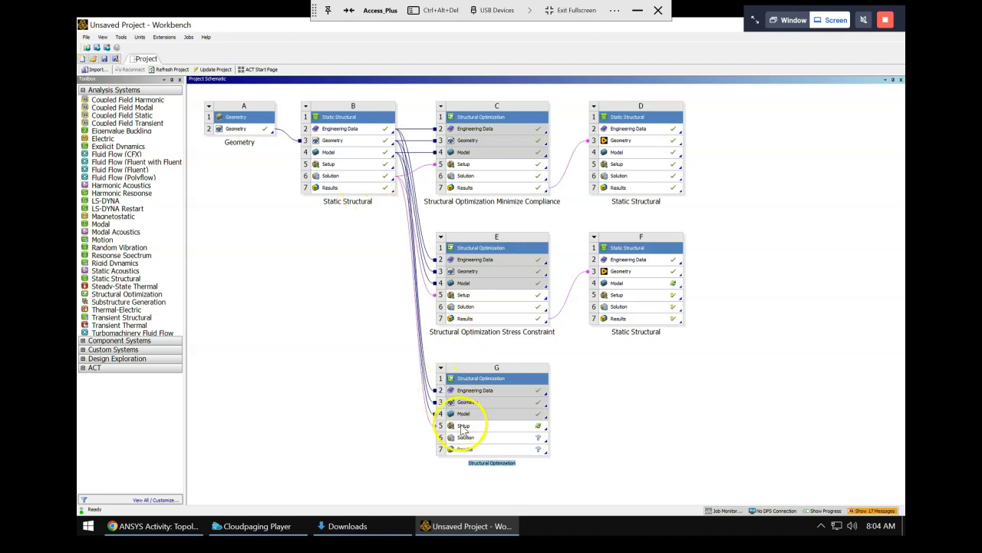
pyautogui.click(463, 426)
# Launch system G's setup so Mechanical loads the Systems B, C, E, G model.
pyautogui.doubleClick(463, 426)
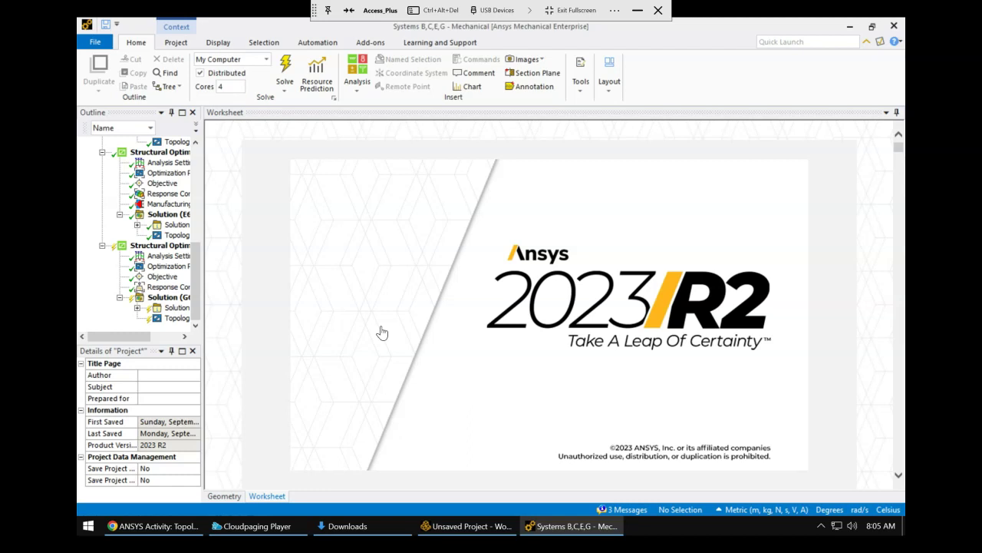
# Show the fixed support on the plate's end face, orbiting to inspect it.
pyautogui.moveTo(203, 242); pyautogui.dragTo(213, 193)
pyautogui.click(237, 496)
pyautogui.scroll(5, 218, 245)
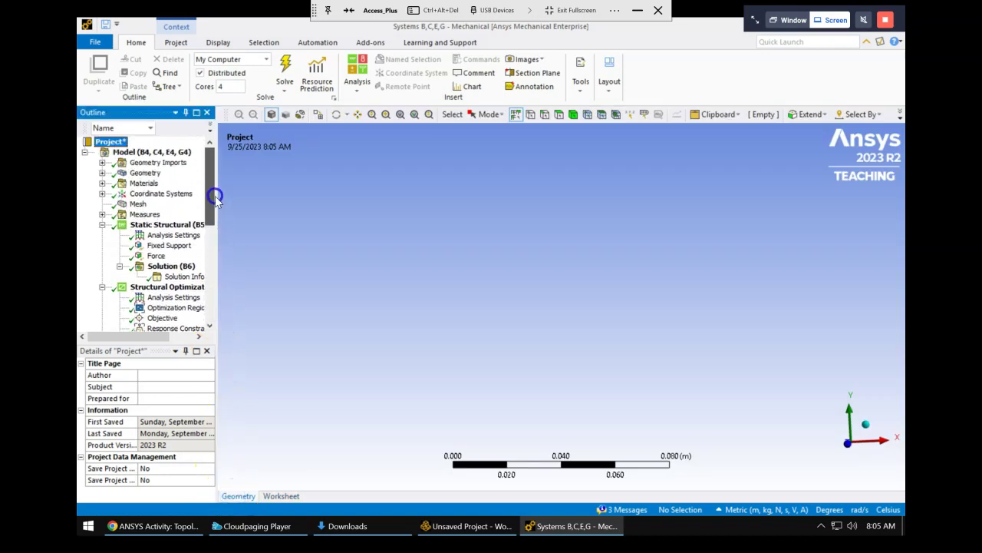
pyautogui.click(163, 246)
pyautogui.moveTo(504, 290); pyautogui.dragTo(508, 246, button='middle')
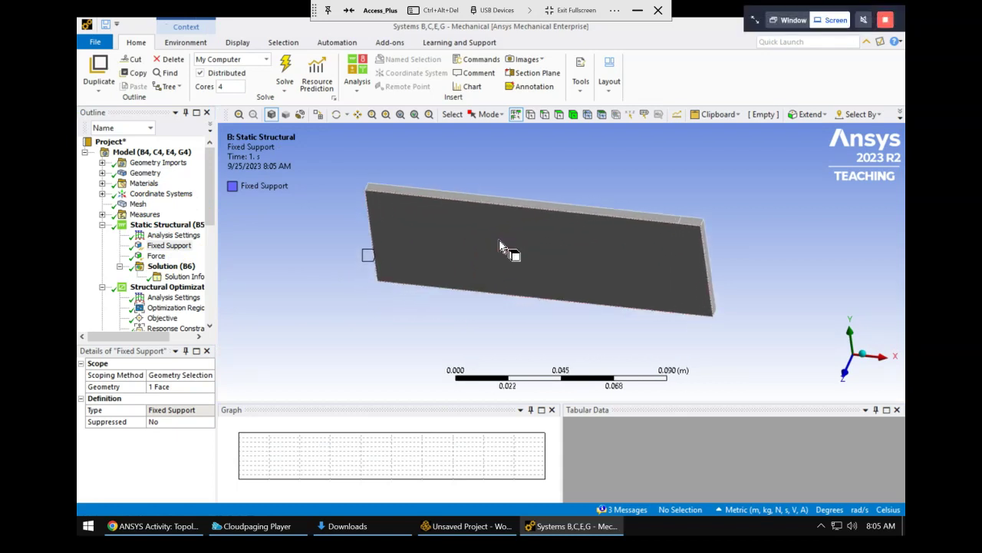
pyautogui.moveTo(517, 237); pyautogui.dragTo(537, 222, button='middle')
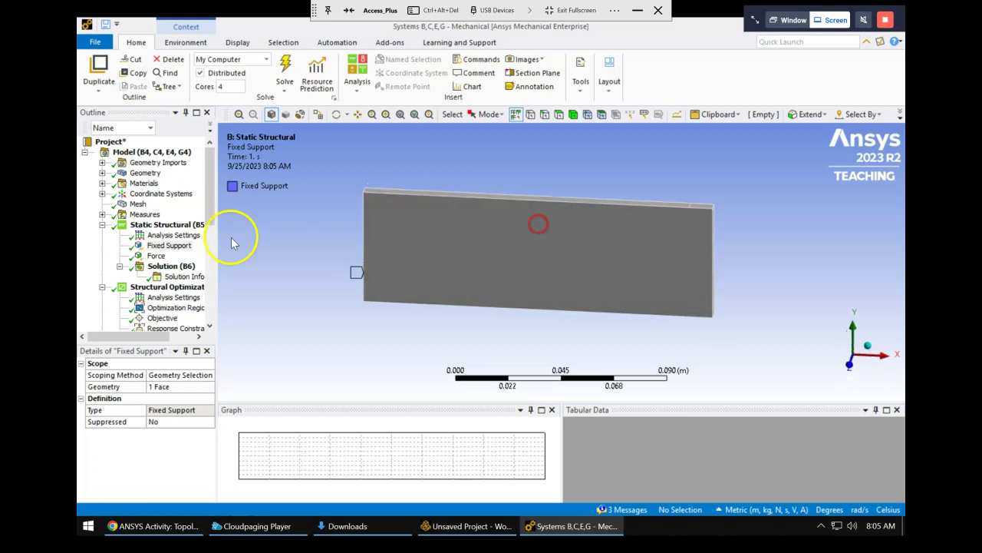
pyautogui.moveTo(330, 259); pyautogui.dragTo(213, 248, button='middle')
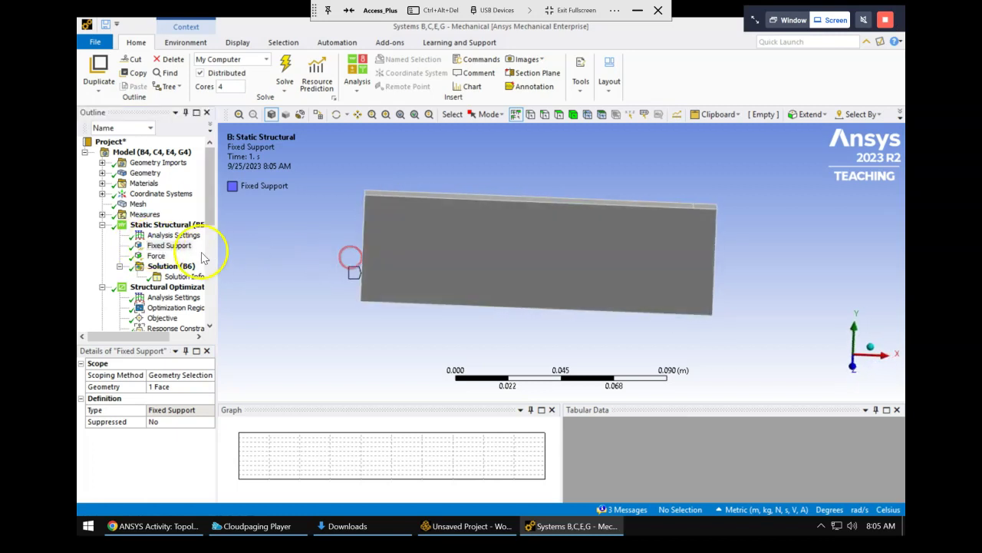
# Show the 500 N downward force on the plate and widen the Outline panel.
pyautogui.click(156, 256)
pyautogui.moveTo(558, 230)
pyautogui.mouseDown(button='middle')
pyautogui.moveTo(575, 234)
pyautogui.moveTo(553, 232)
pyautogui.mouseUp(button='middle')
pyautogui.moveTo(210, 188); pyautogui.dragTo(212, 284)
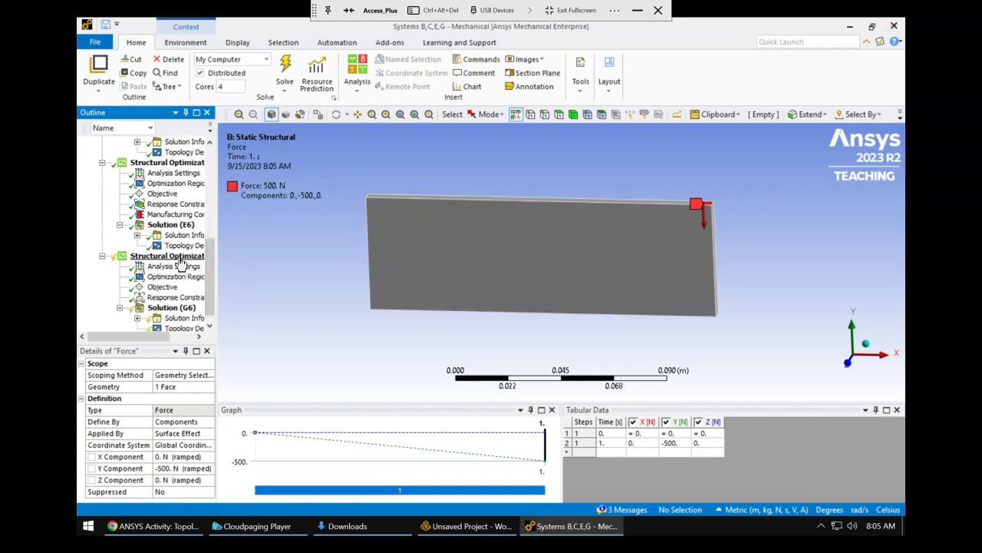
pyautogui.moveTo(218, 268); pyautogui.dragTo(247, 272)
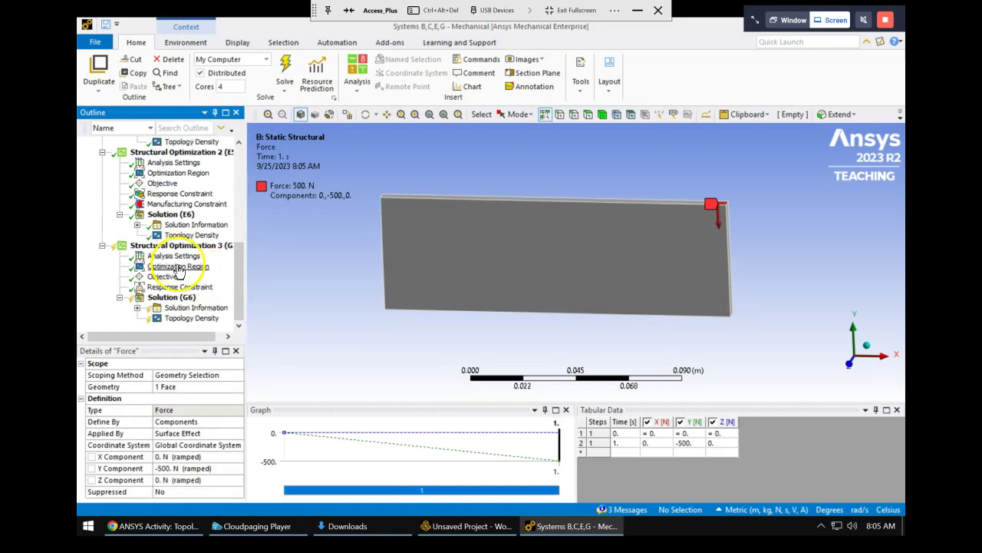
# Inspect Structural Optimization 3's design region covering the whole plate.
pyautogui.click(178, 264)
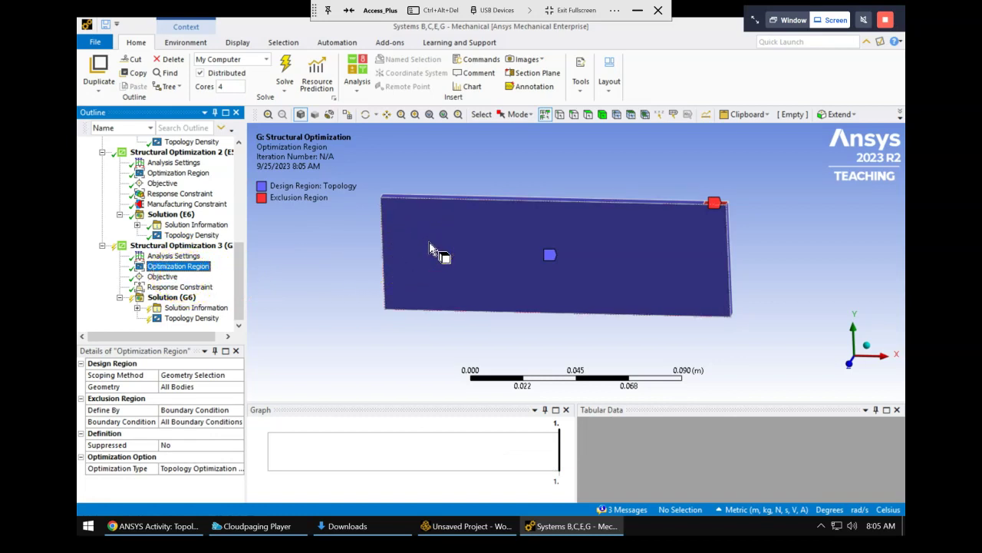
pyautogui.moveTo(430, 249)
pyautogui.mouseDown(button='middle')
pyautogui.moveTo(522, 257)
pyautogui.moveTo(404, 273)
pyautogui.mouseUp(button='middle')
pyautogui.click(218, 265)
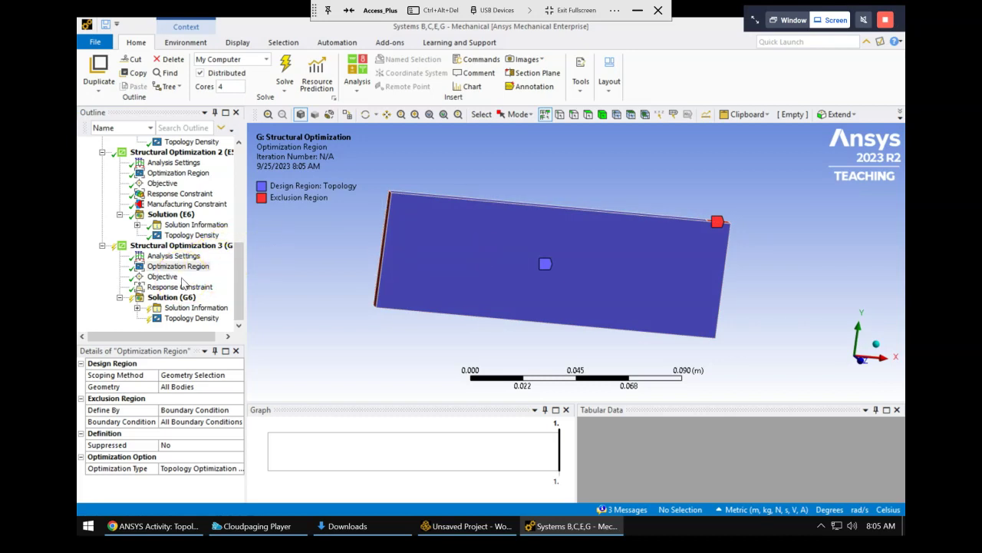
pyautogui.moveTo(574, 333)
pyautogui.mouseDown(button='middle')
pyautogui.moveTo(557, 300)
pyautogui.moveTo(523, 281)
pyautogui.moveTo(537, 274)
pyautogui.mouseUp(button='middle')
# Review the minimize-compliance objective and the 50% mass response constraint.
pyautogui.click(162, 276)
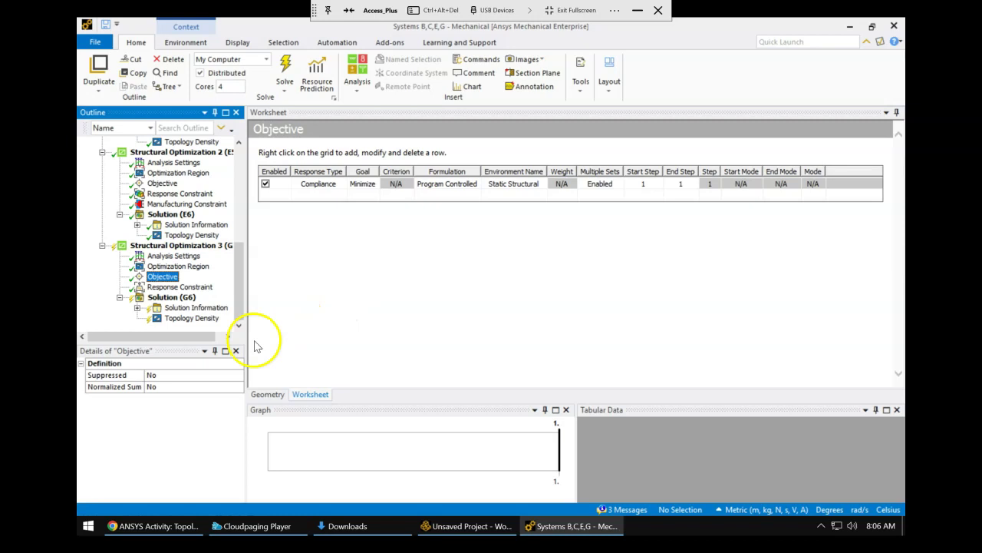
pyautogui.click(205, 286)
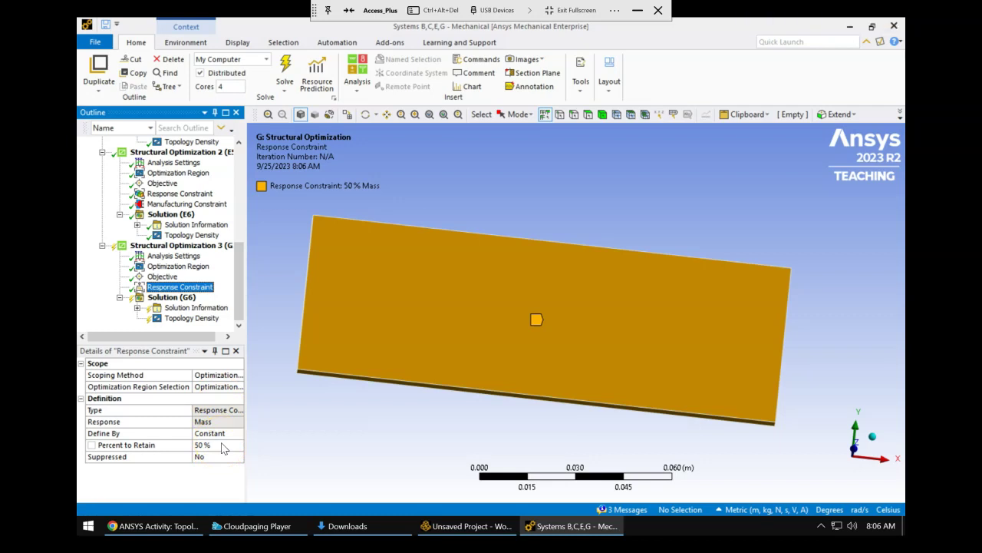
pyautogui.moveTo(518, 197); pyautogui.dragTo(495, 230, button='middle')
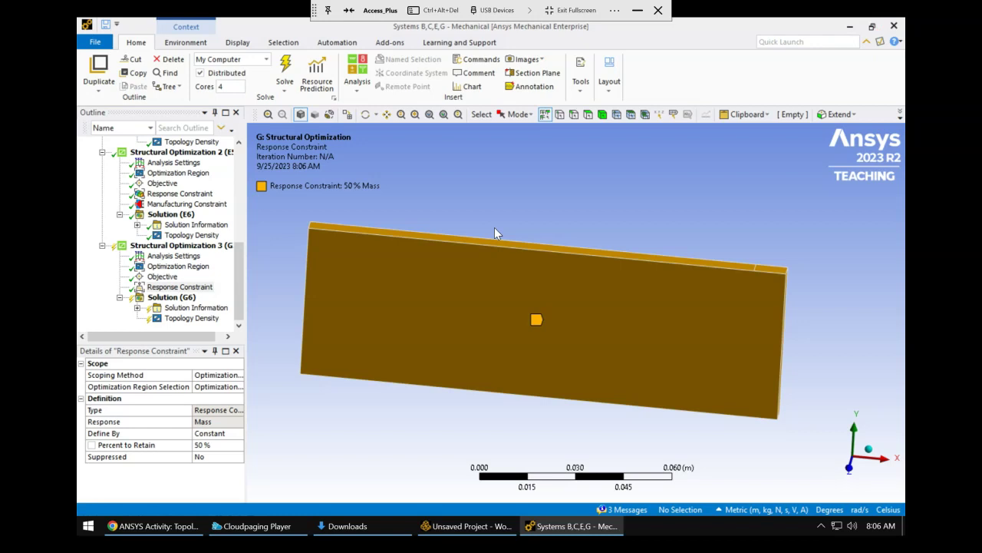
pyautogui.moveTo(390, 232); pyautogui.dragTo(381, 224, button='middle')
# Display the plate's mesh of 3 mm elements.
pyautogui.moveTo(243, 235); pyautogui.dragTo(241, 169)
pyautogui.click(139, 193)
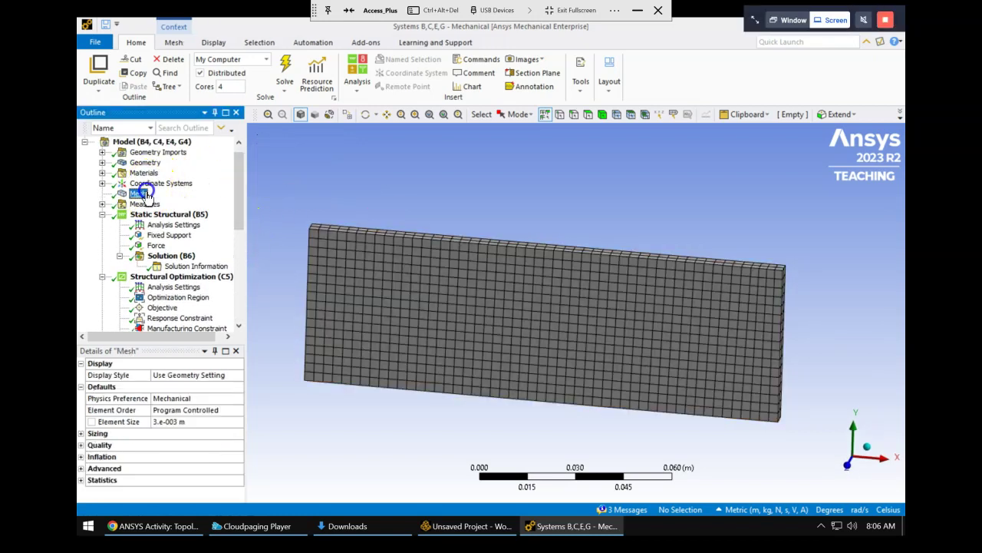
pyautogui.moveTo(512, 393)
pyautogui.mouseDown(button='middle')
pyautogui.moveTo(532, 394)
pyautogui.moveTo(512, 397)
pyautogui.mouseUp(button='middle')
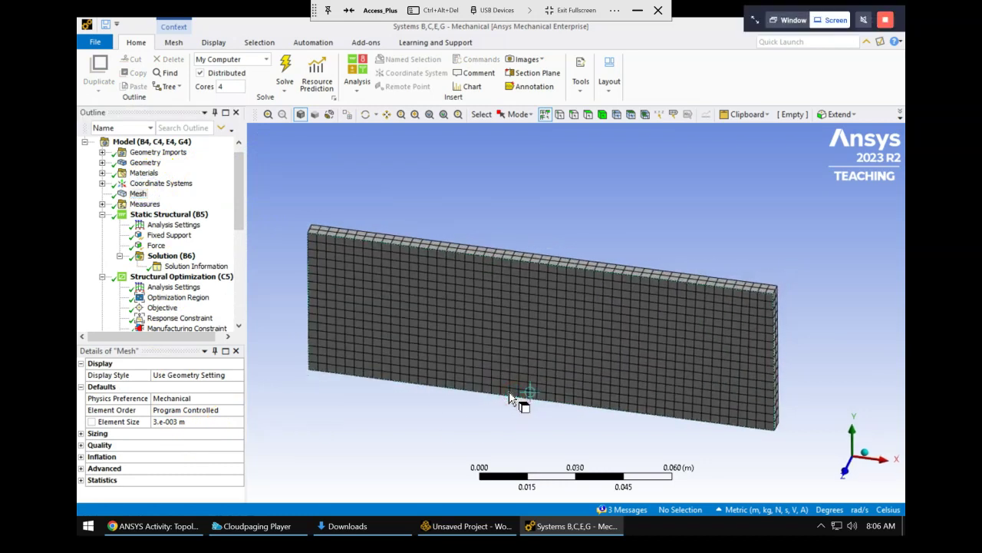
pyautogui.moveTo(239, 193); pyautogui.dragTo(238, 262)
# Check system G's options in the Workbench schematic, then return to Mechanical.
pyautogui.click(456, 525)
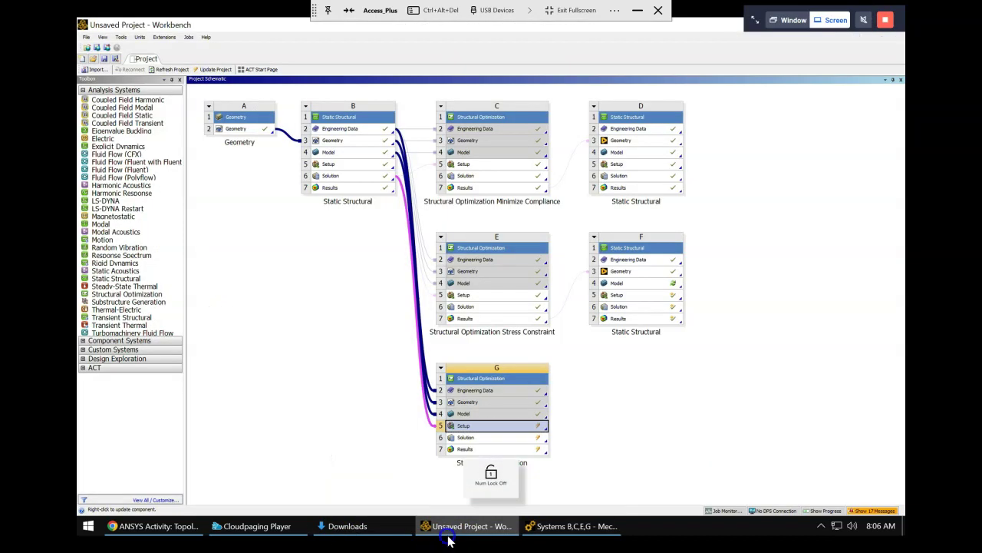
pyautogui.click(441, 368)
pyautogui.click(609, 379)
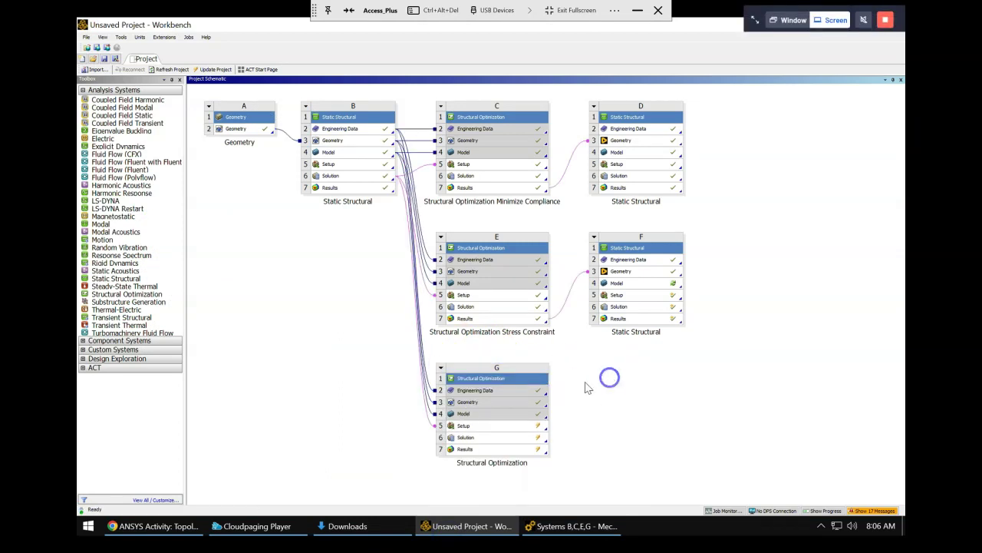
pyautogui.click(570, 526)
pyautogui.moveTo(396, 340); pyautogui.dragTo(367, 274, button='middle')
pyautogui.moveTo(238, 259); pyautogui.dragTo(237, 309)
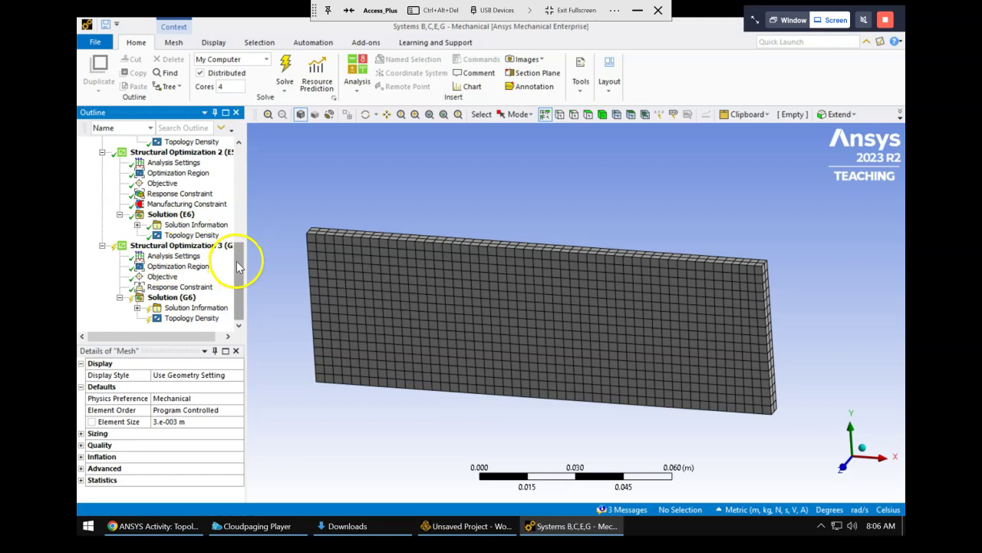
# Revisit Structural Optimization 3's region, compliance objective and 50% mass response constraint.
pyautogui.click(184, 266)
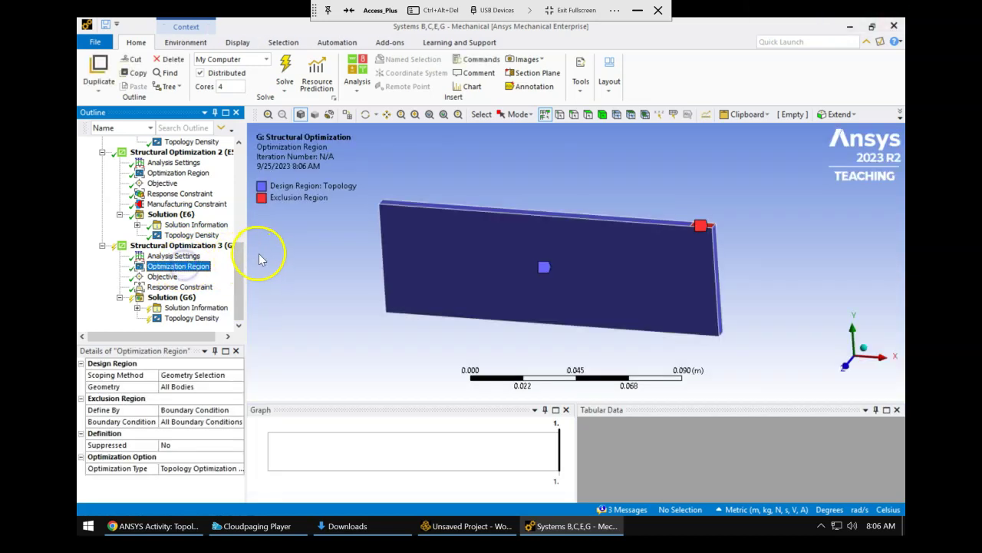
pyautogui.click(162, 276)
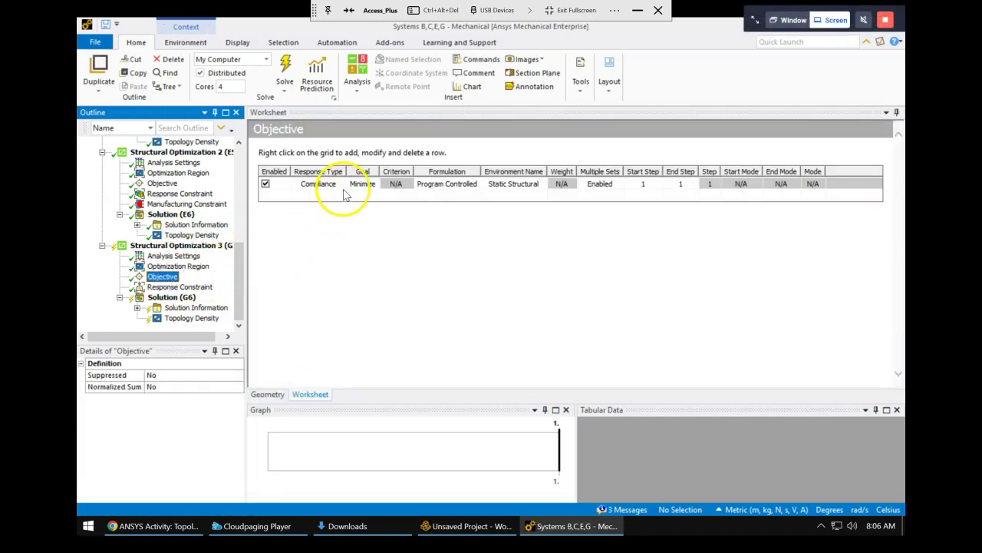
pyautogui.click(198, 287)
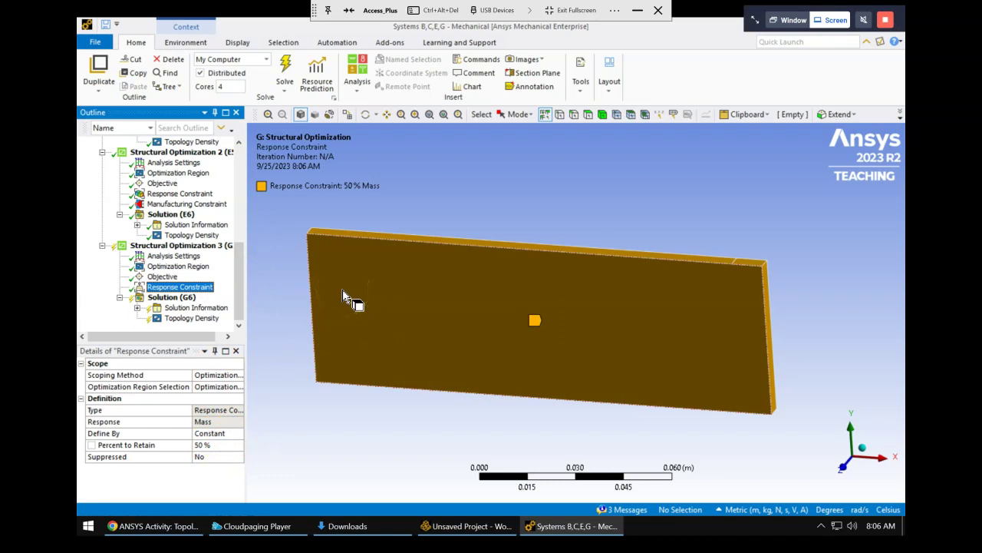
pyautogui.press('Num_Lock')
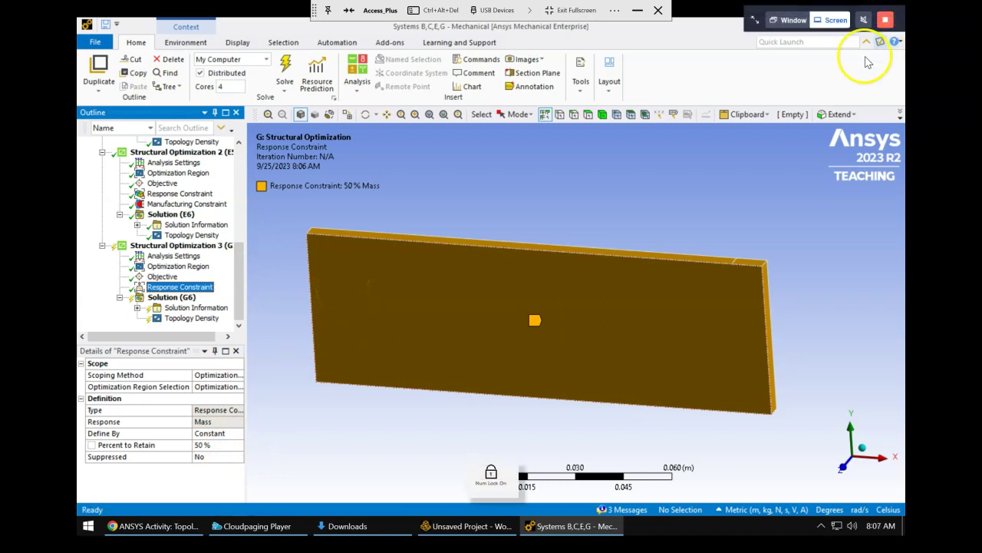
# Open system D's results in a separate Mechanical window showing the optimized bracket.
pyautogui.click(442, 524)
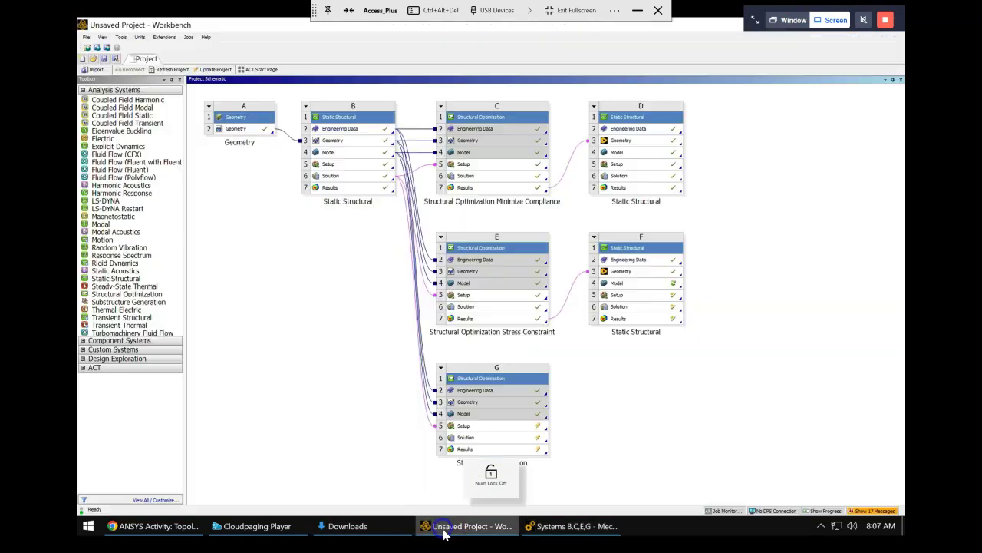
pyautogui.doubleClick(623, 187)
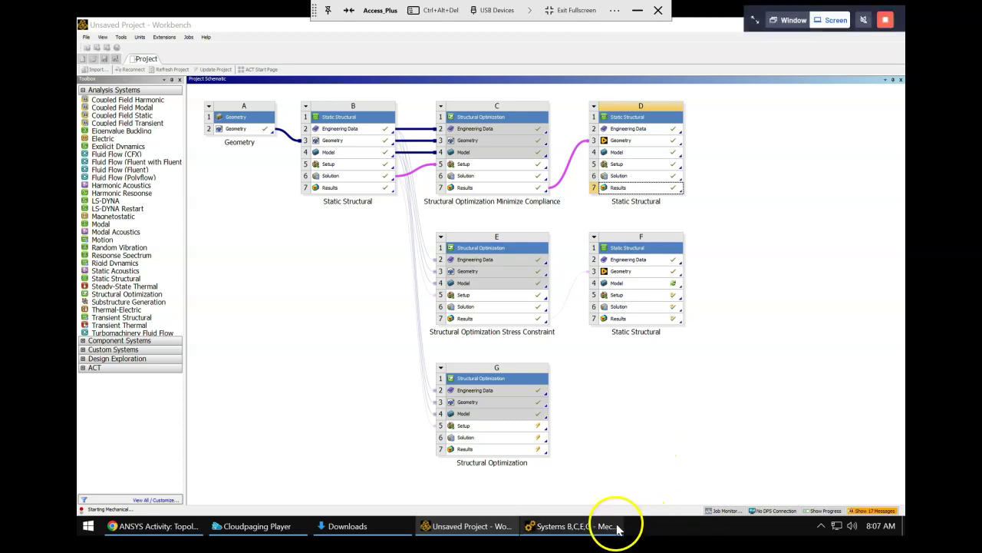
pyautogui.moveTo(618, 529)
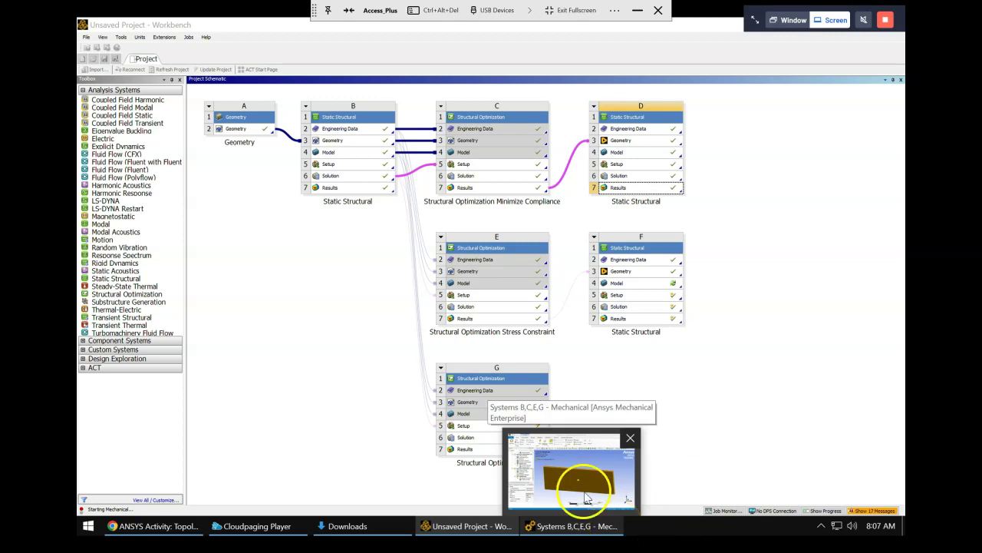
pyautogui.click(607, 529)
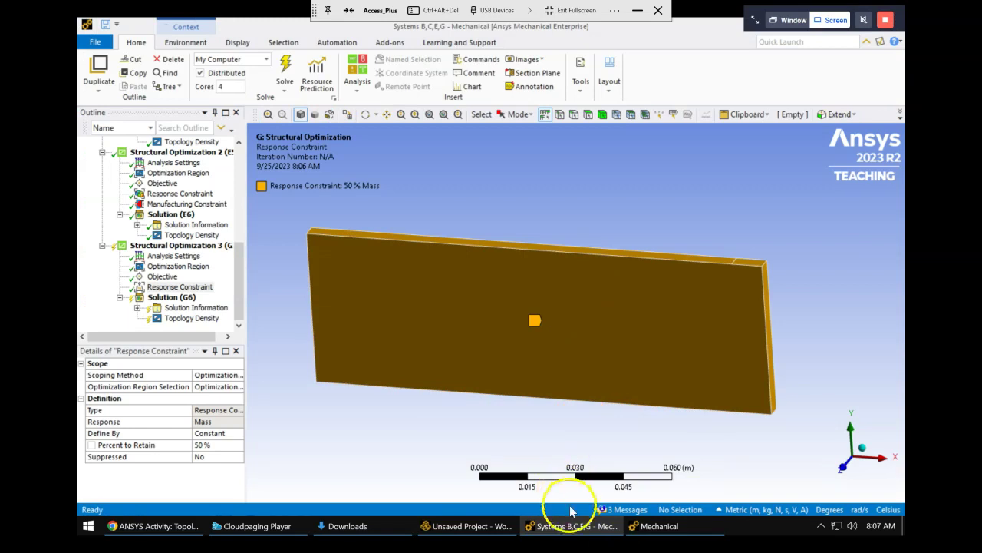
pyautogui.click(571, 526)
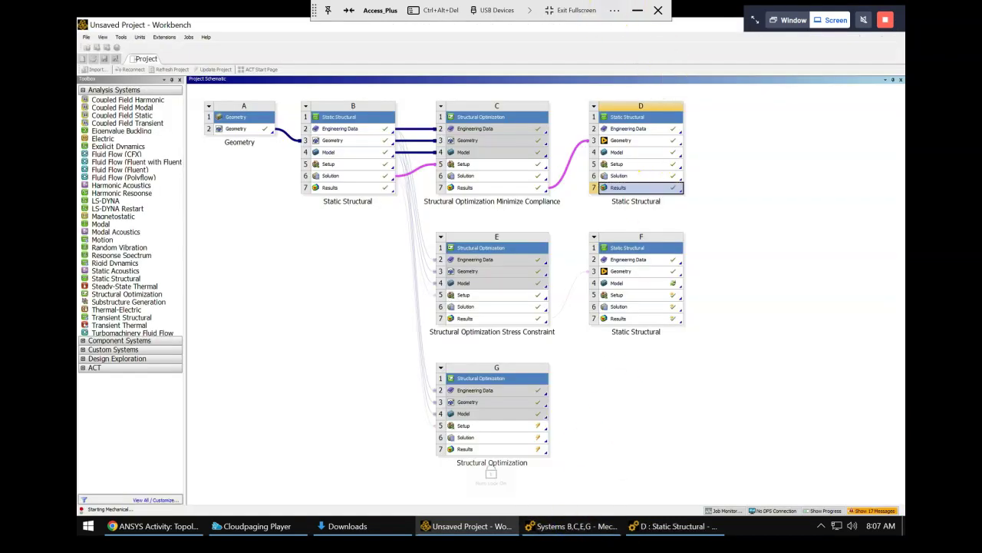
pyautogui.press('Num_Lock')
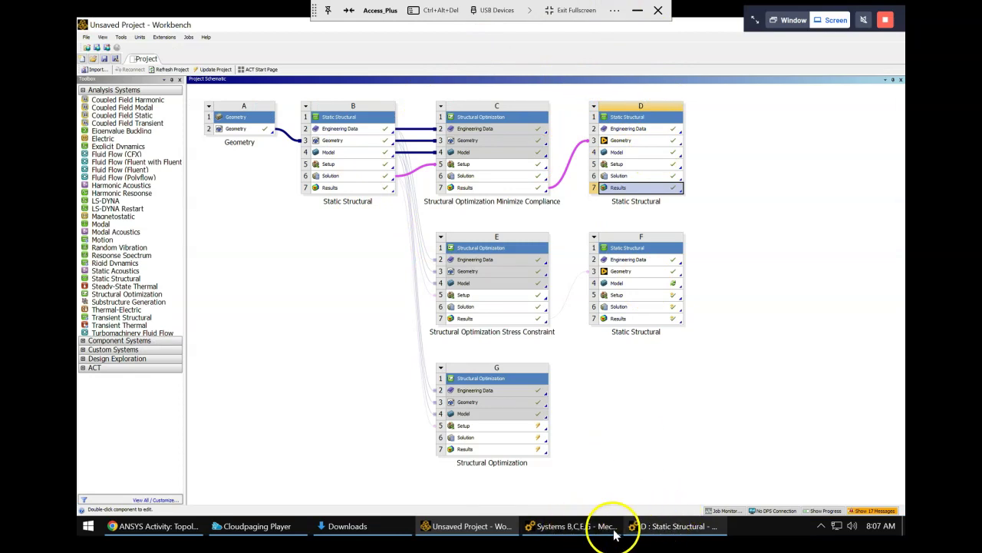
pyautogui.click(658, 530)
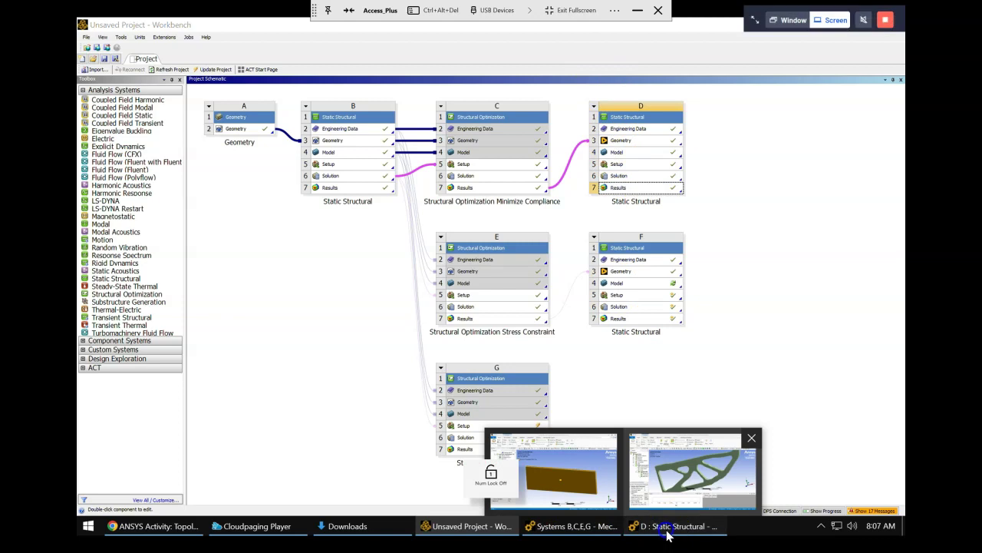
pyautogui.click(692, 470)
pyautogui.moveTo(592, 246); pyautogui.dragTo(571, 237, button='middle')
# Inspect the bracket's equivalent stress (1.0578e6 to 5.193e7 Pa), then return to the B, C, E, G window.
pyautogui.click(178, 297)
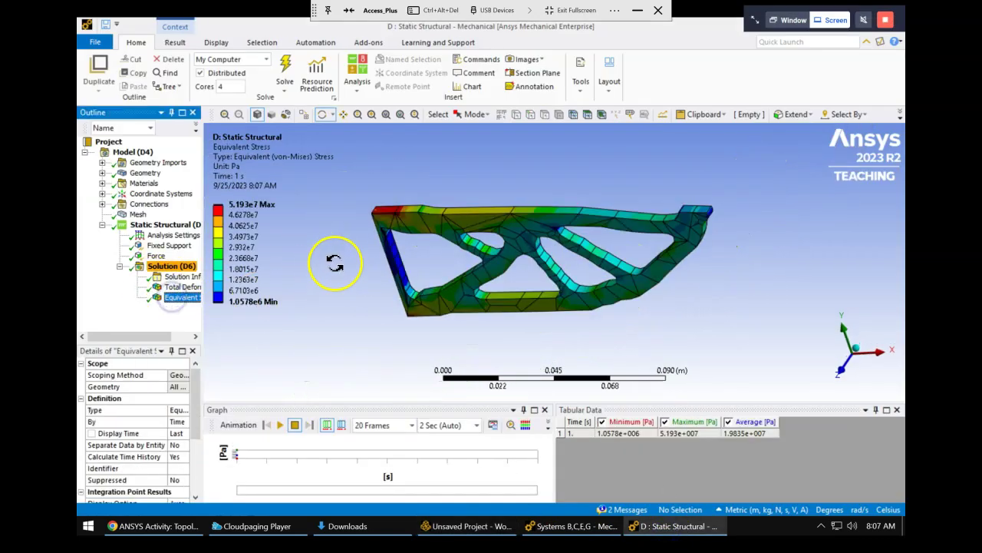
pyautogui.moveTo(335, 262)
pyautogui.mouseDown(button='middle')
pyautogui.moveTo(361, 261)
pyautogui.moveTo(342, 269)
pyautogui.mouseUp(button='middle')
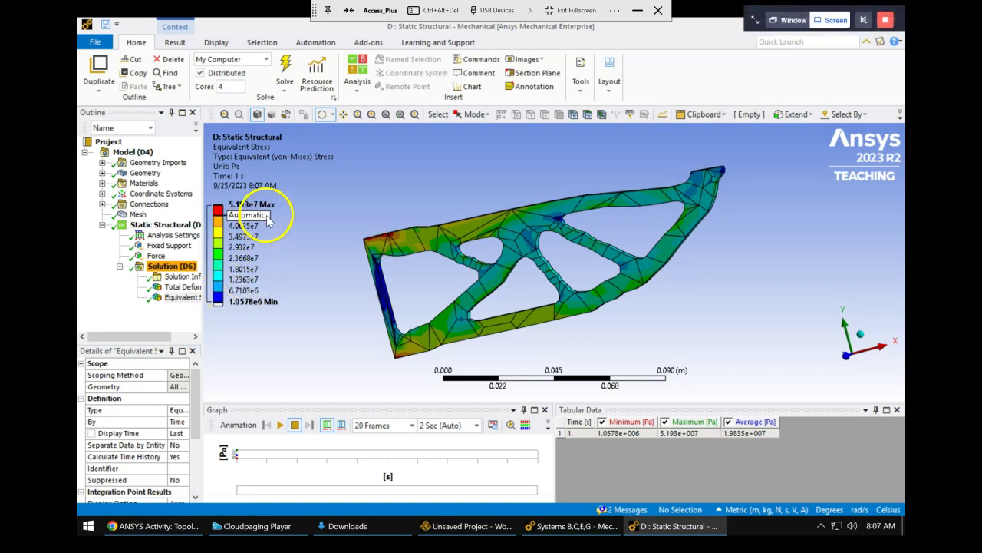
pyautogui.moveTo(377, 184); pyautogui.dragTo(370, 193, button='middle')
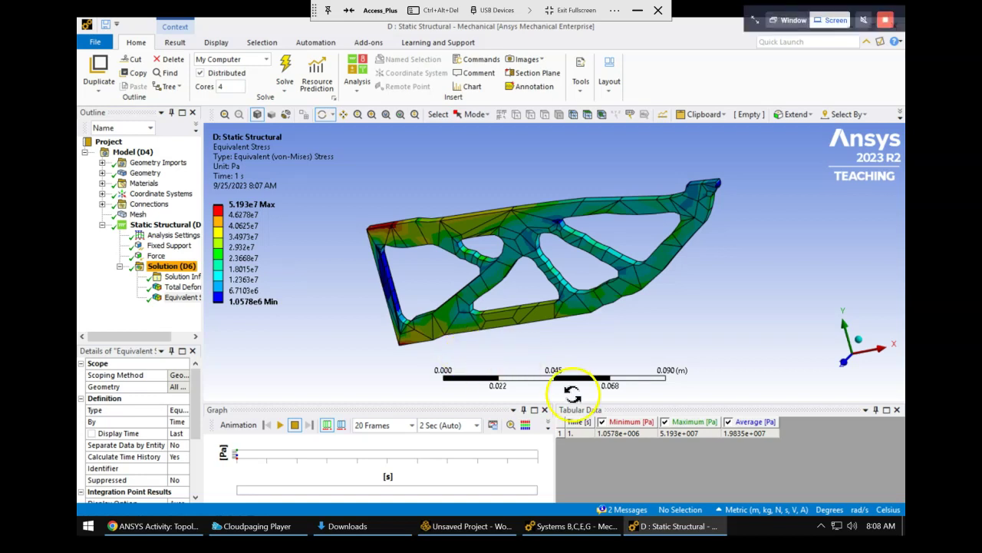
pyautogui.moveTo(580, 157); pyautogui.dragTo(581, 201)
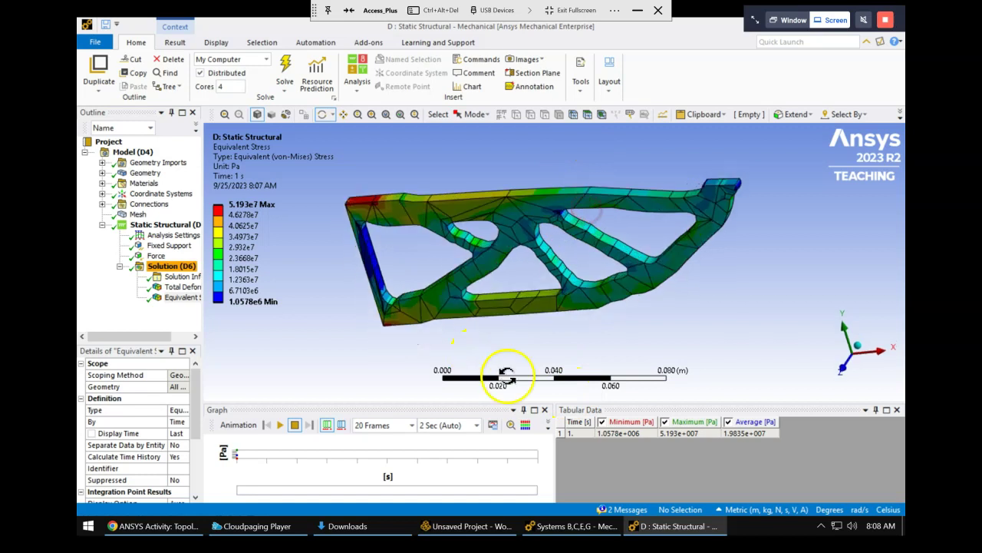
pyautogui.click(572, 525)
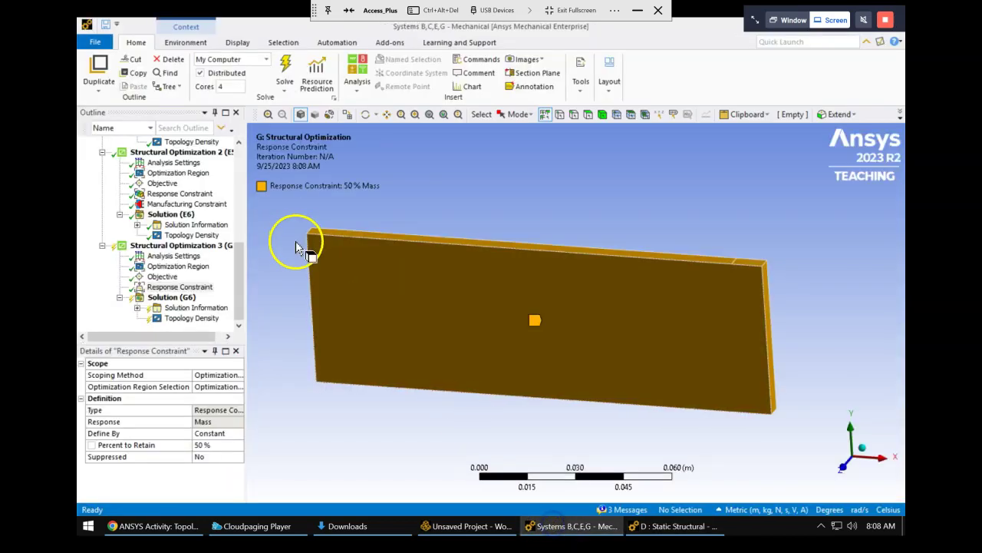
# Delete Structural Optimization 3's 50% mass response constraint.
pyautogui.click(230, 286)
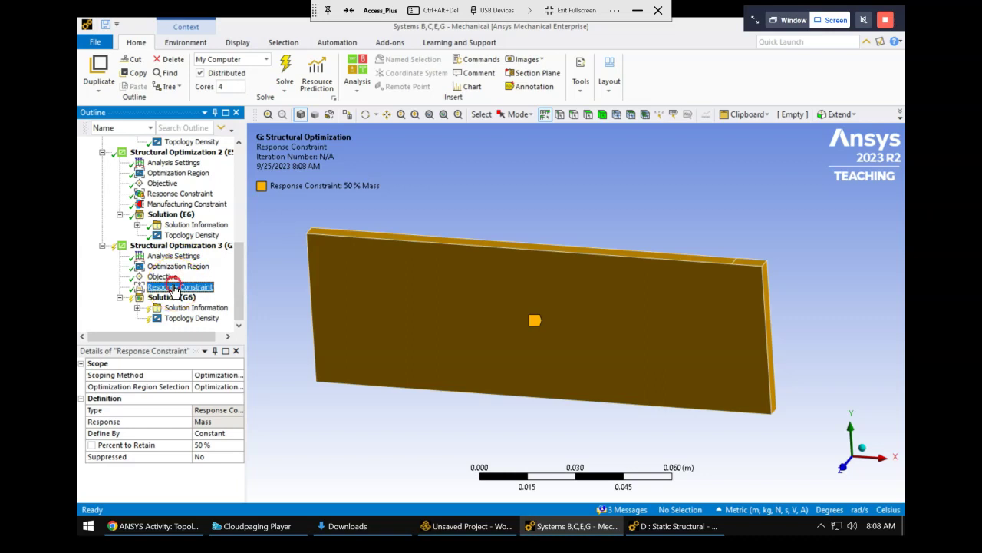
pyautogui.rightClick(175, 288)
pyautogui.click(218, 389)
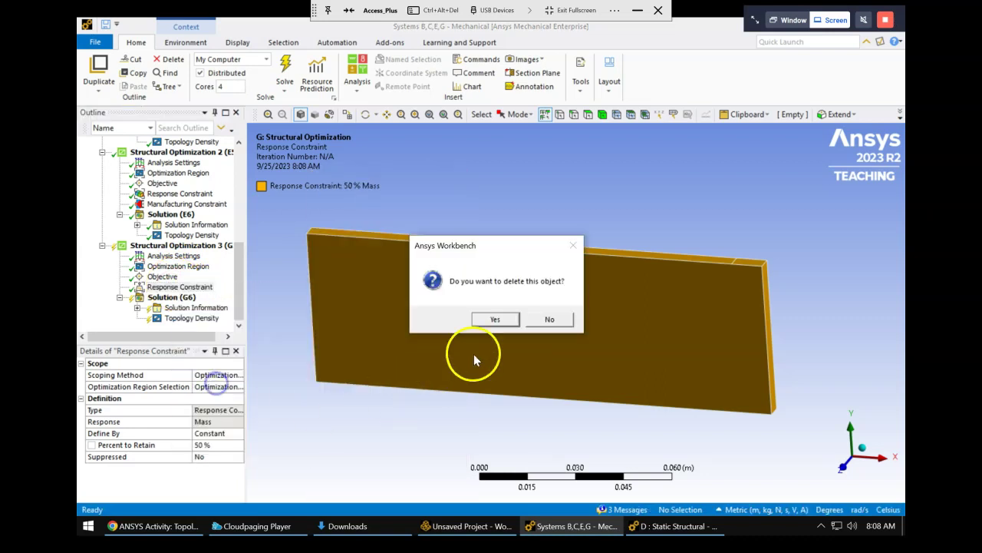
pyautogui.click(491, 319)
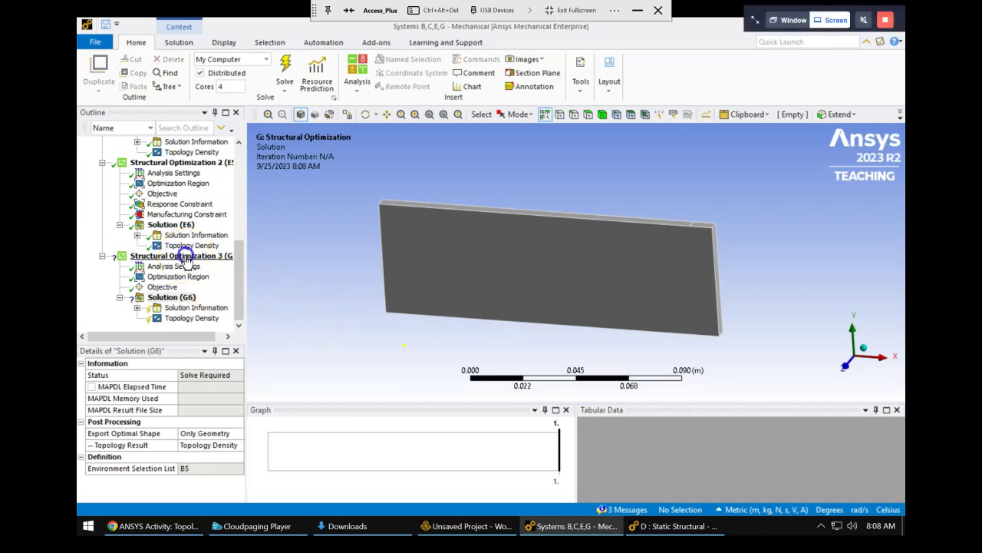
pyautogui.click(183, 256)
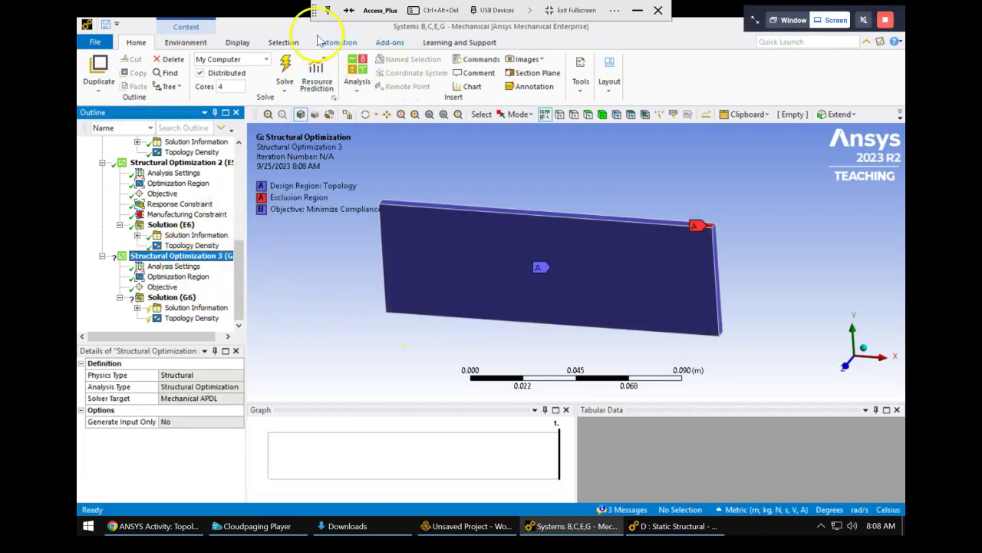
# Add a Global Stress response constraint to Structural Optimization 3, entering a maximum of 80.
pyautogui.click(185, 42)
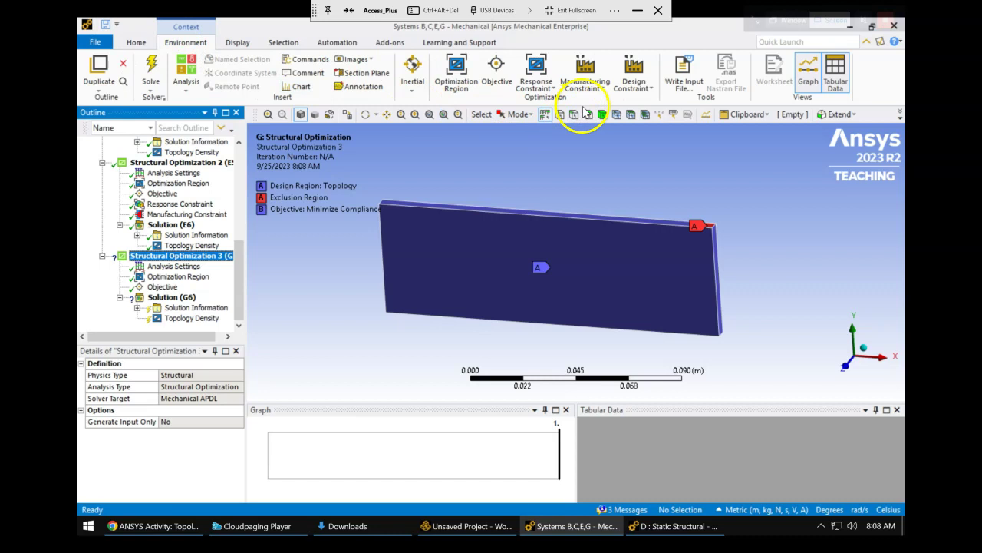
pyautogui.click(542, 95)
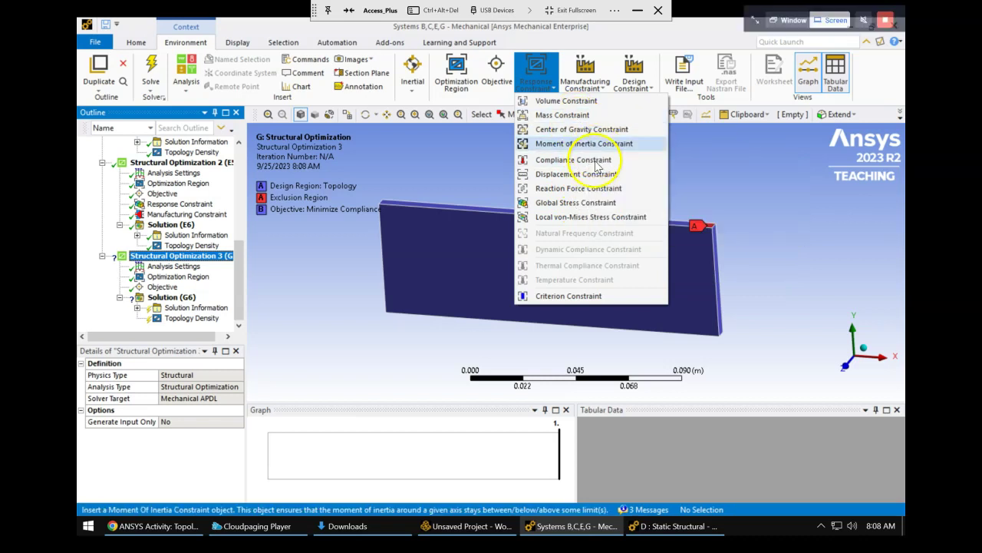
pyautogui.click(577, 205)
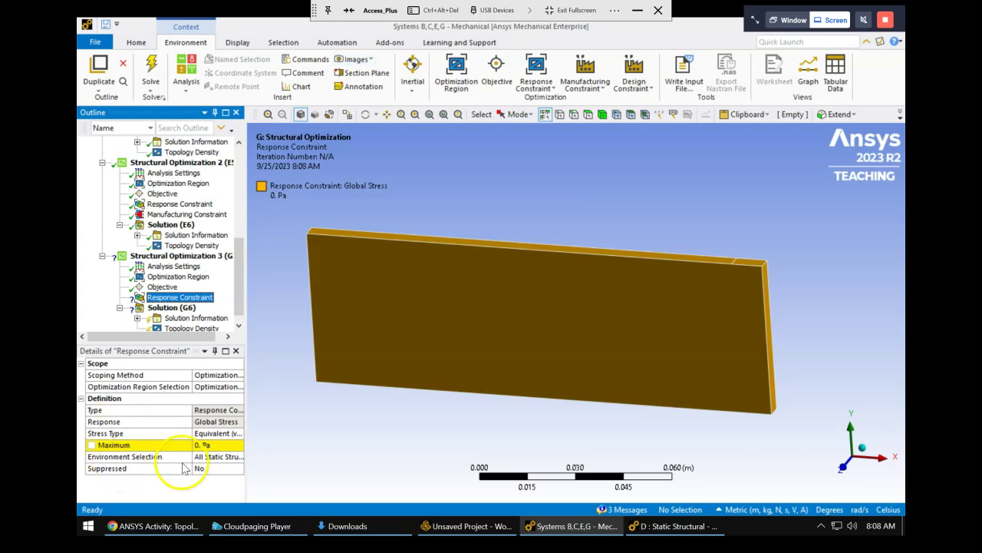
pyautogui.click(224, 445)
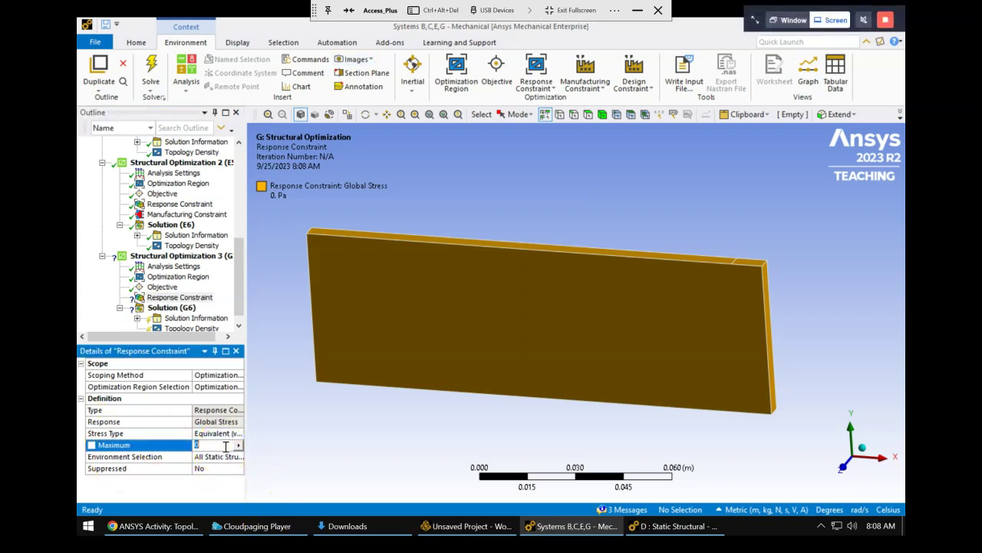
pyautogui.write('80')
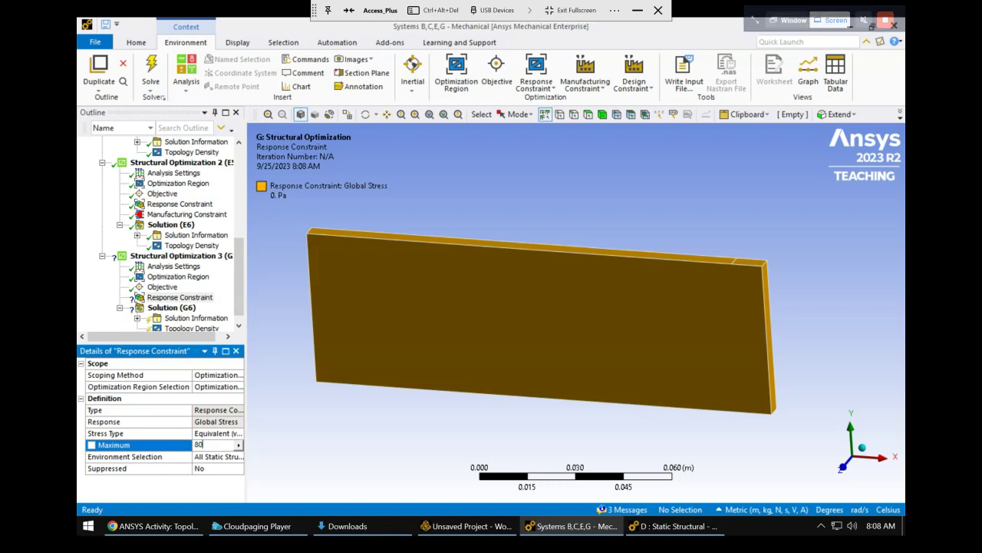
pyautogui.press('Return')
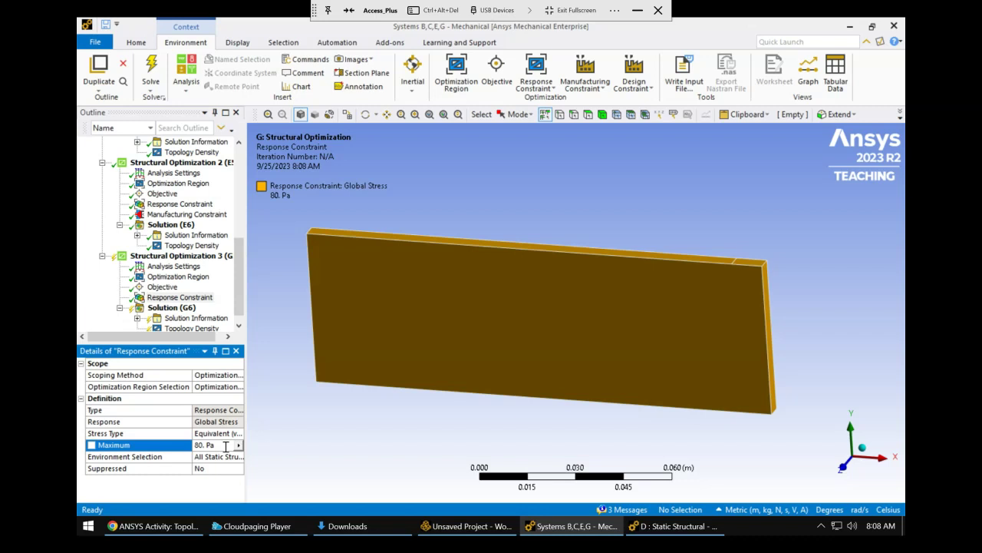
# Correct the constraint's maximum equivalent stress to 80e6 Pa (8.e+007 Pa).
pyautogui.click(228, 299)
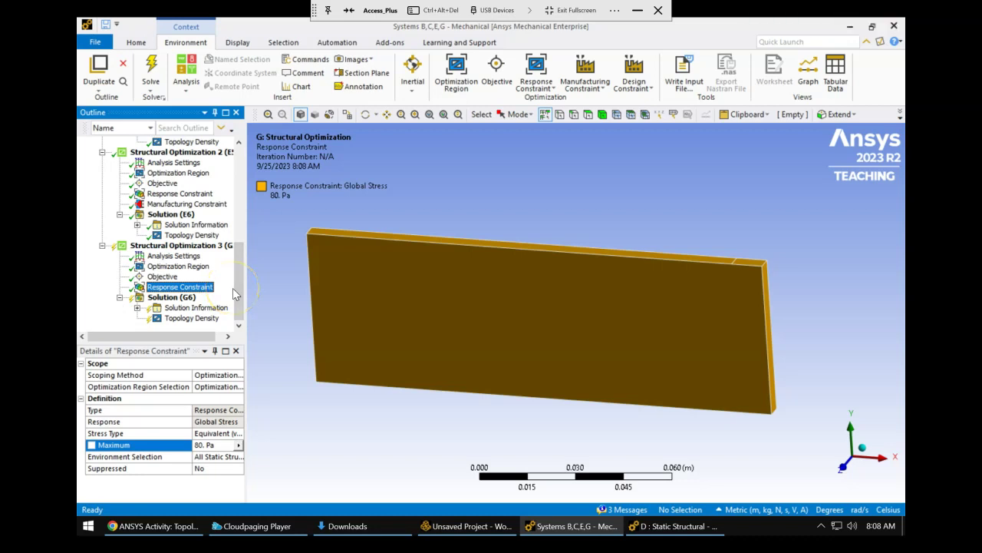
pyautogui.click(219, 445)
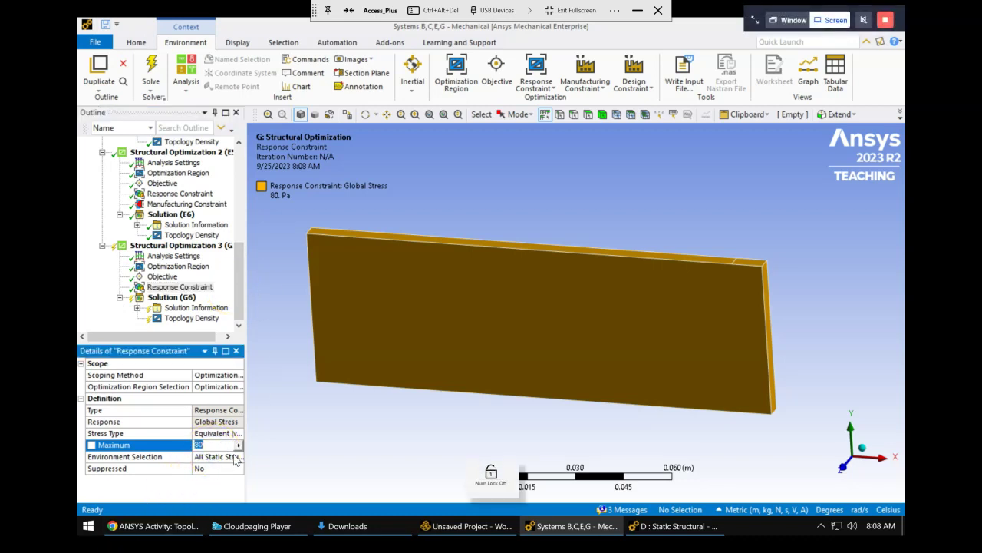
pyautogui.write('80')
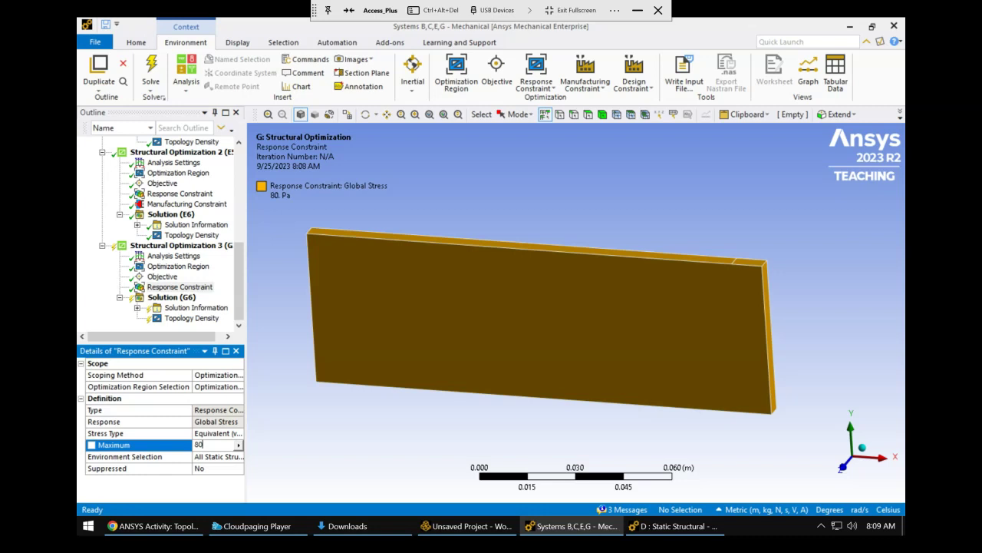
pyautogui.click(236, 306)
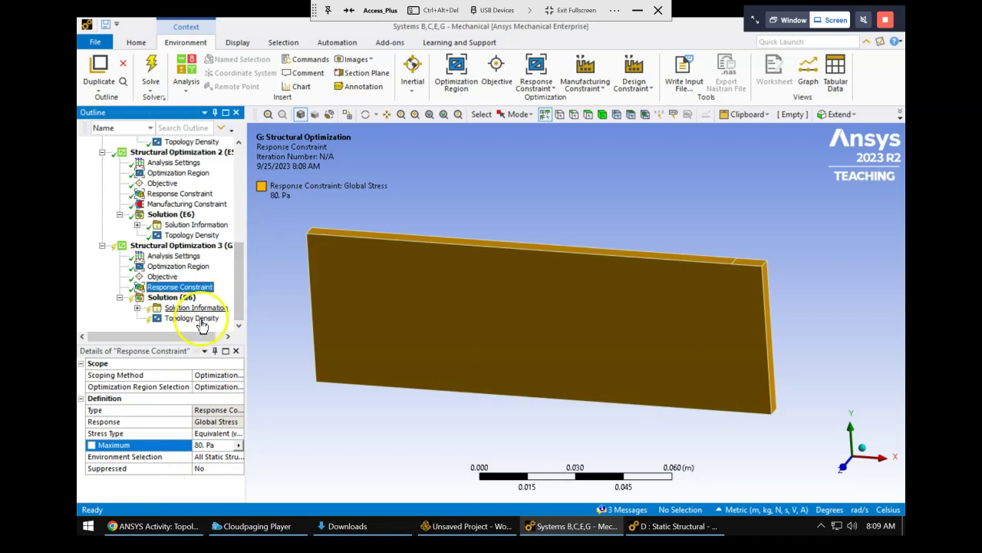
pyautogui.click(221, 444)
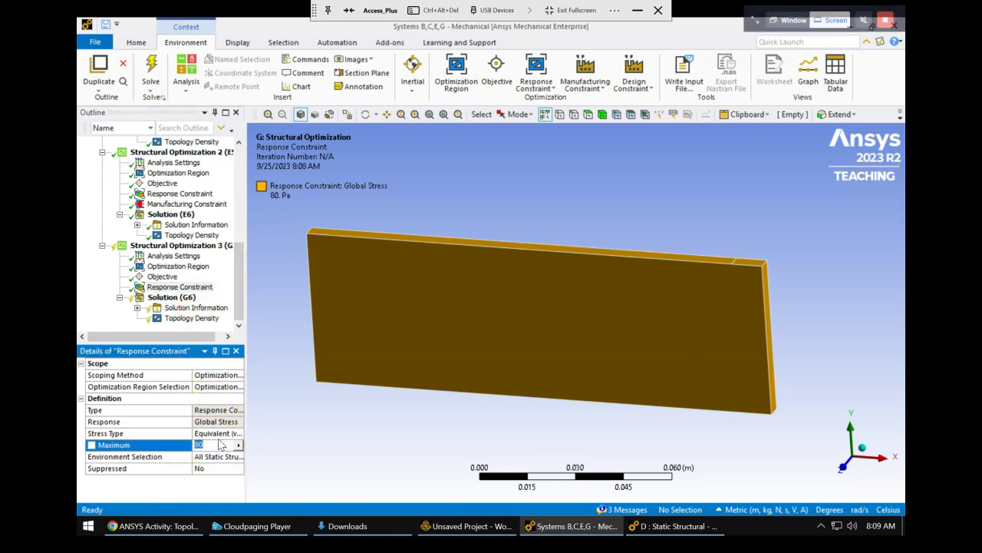
pyautogui.write('80e6')
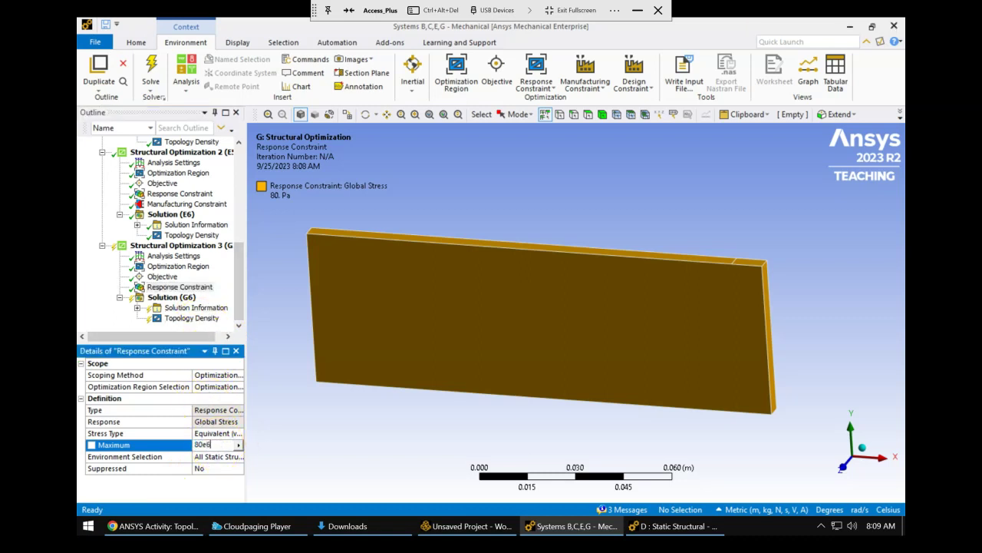
pyautogui.press('Return')
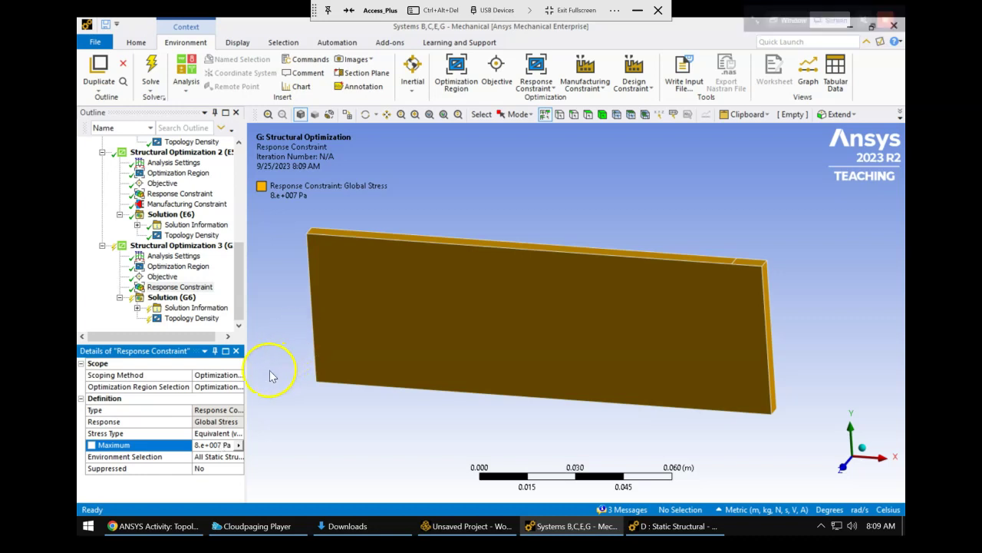
pyautogui.click(241, 374)
pyautogui.moveTo(244, 372); pyautogui.dragTo(261, 372)
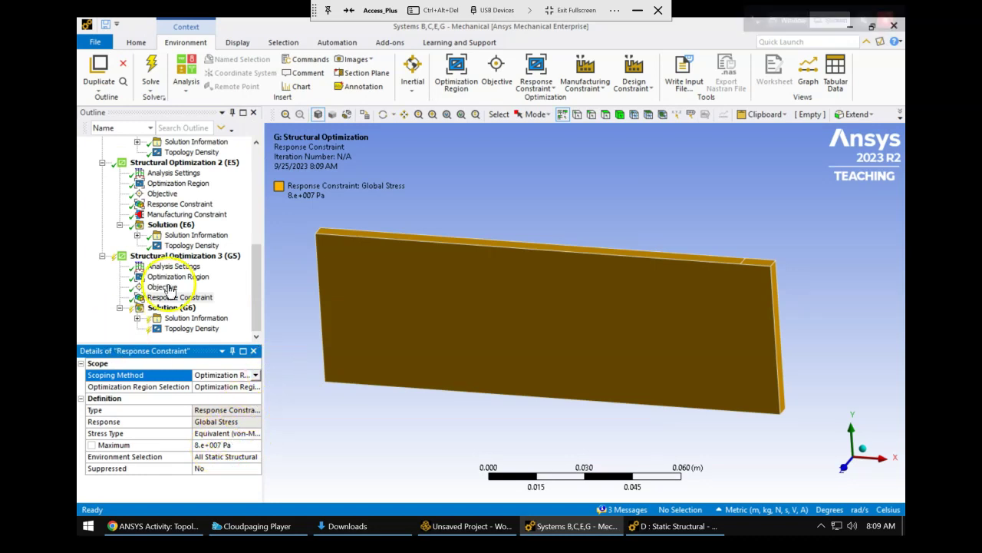
pyautogui.click(257, 265)
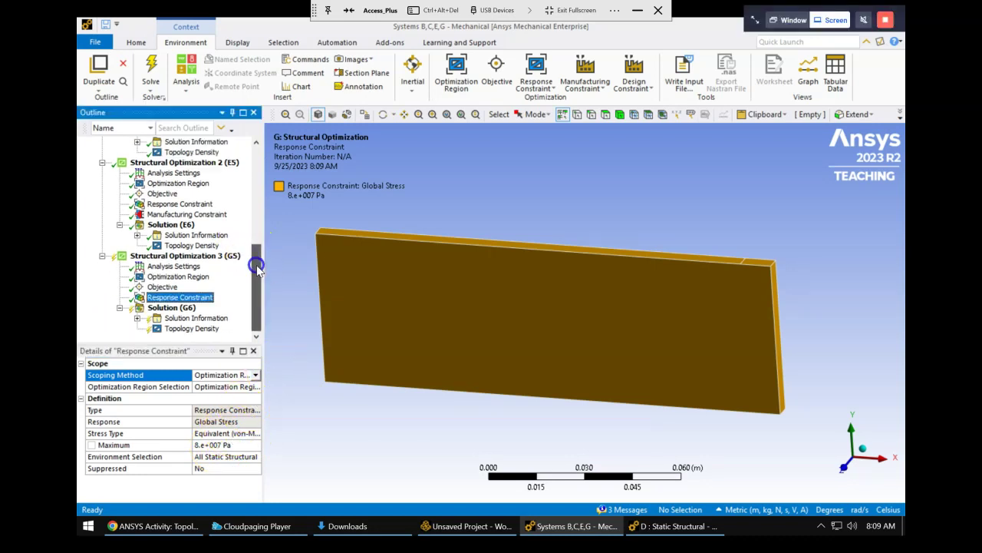
# Switch Structural Optimization 3's objective response from Compliance to Mass, then recheck its stress constraint.
pyautogui.click(162, 286)
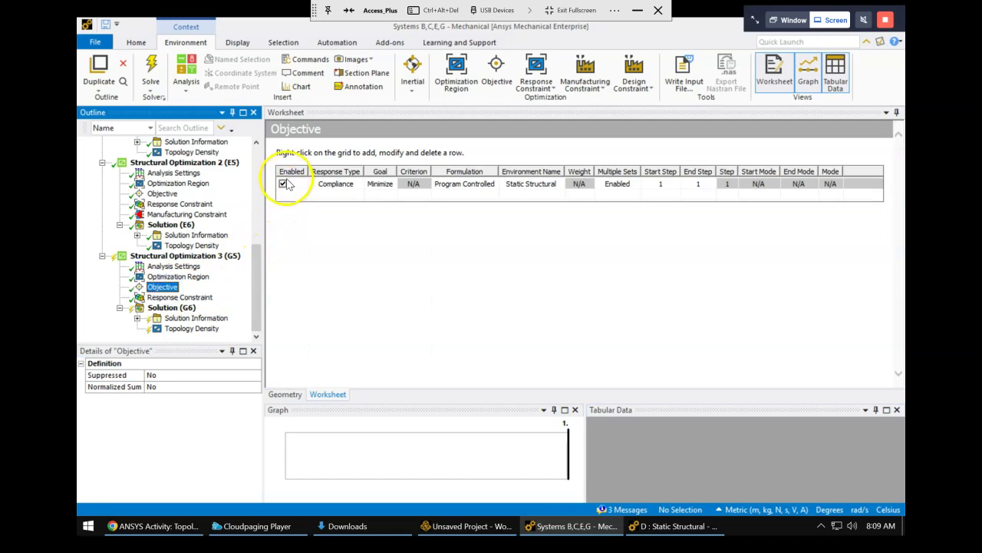
pyautogui.press('Num_Lock')
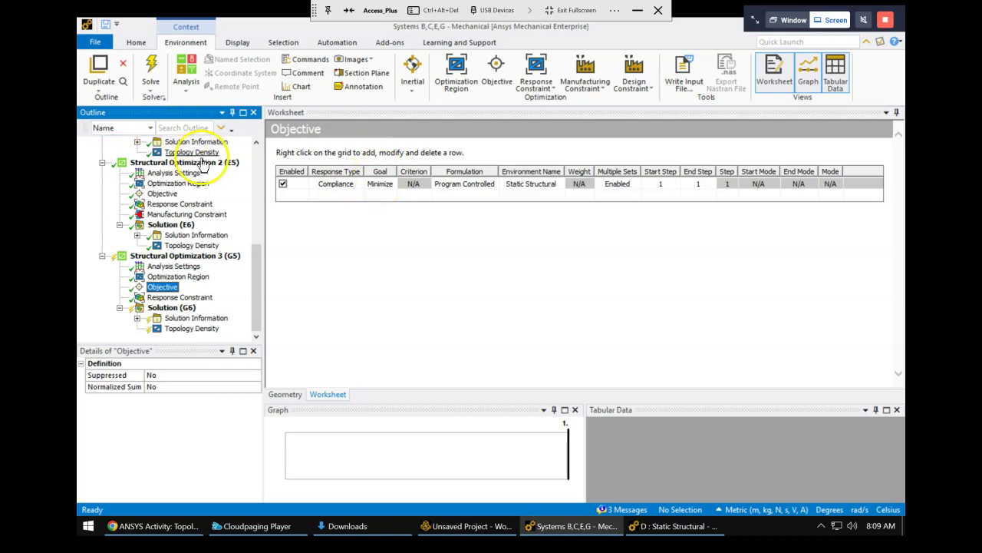
pyautogui.click(343, 184)
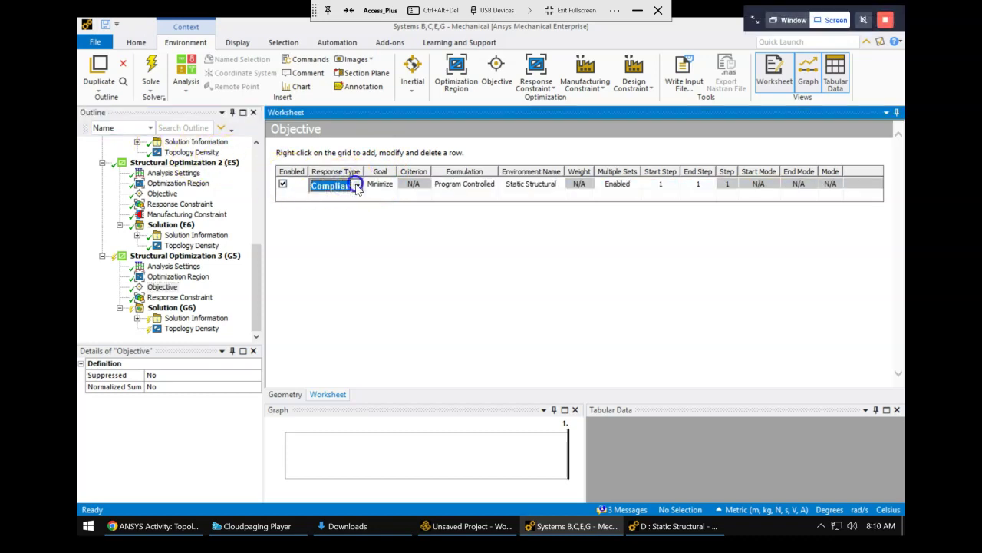
pyautogui.click(356, 186)
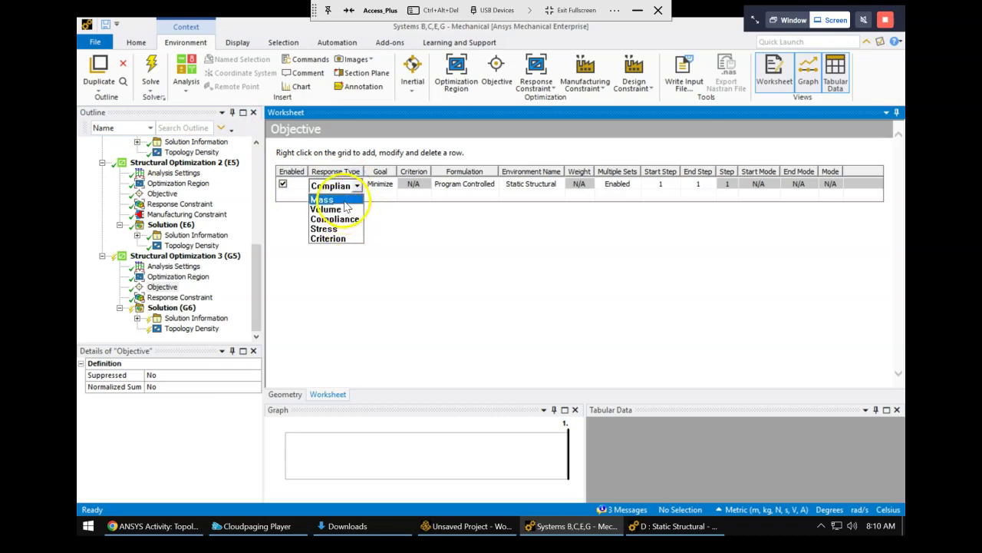
pyautogui.click(337, 199)
pyautogui.click(450, 278)
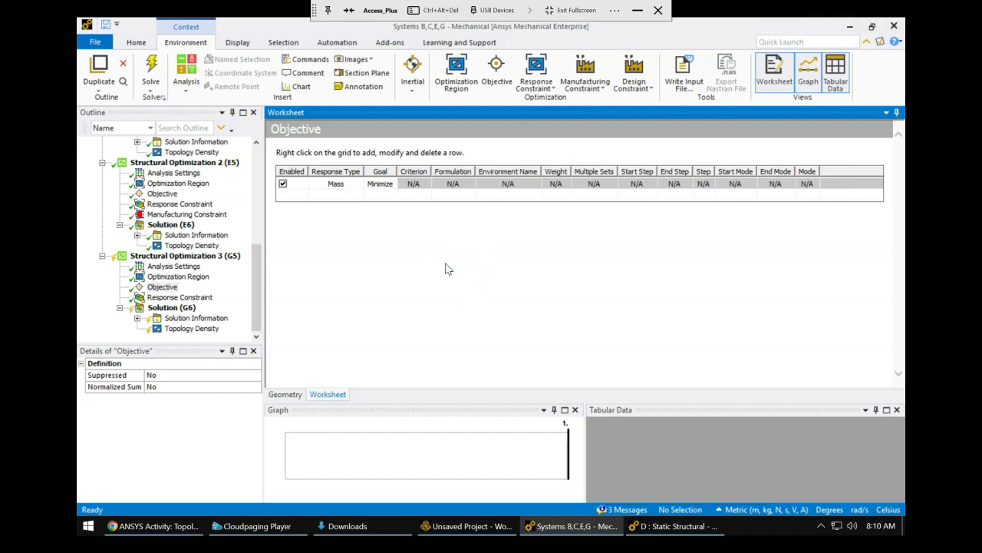
pyautogui.click(179, 297)
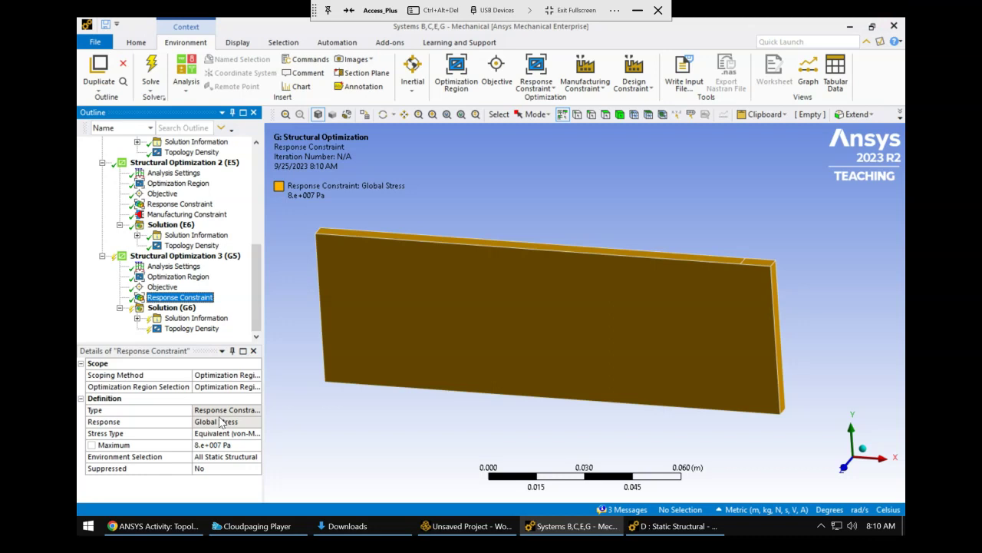
# Show Structural Optimization 3's optimization region and rotate the plate to see design and exclusion regions.
pyautogui.press('Num_Lock')
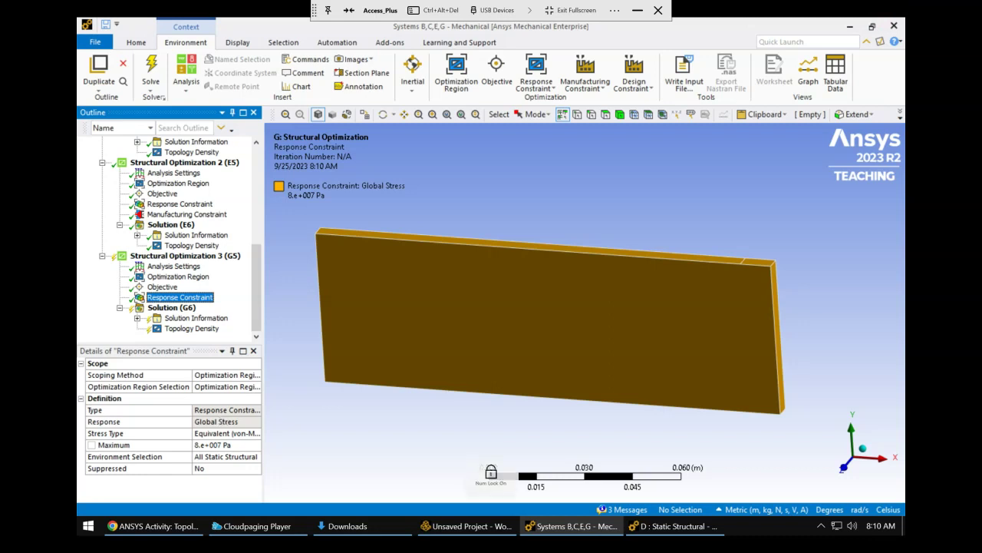
pyautogui.click(179, 277)
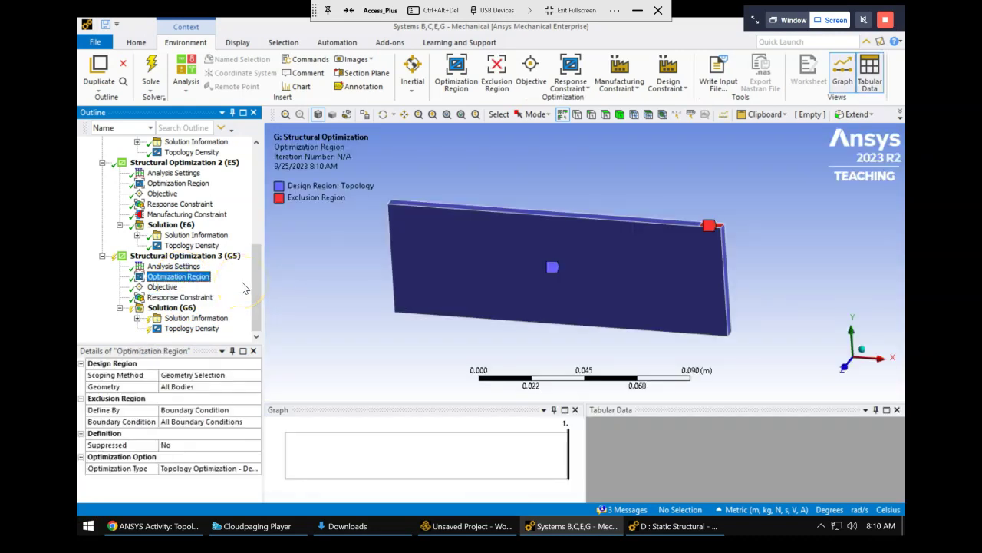
pyautogui.click(258, 323)
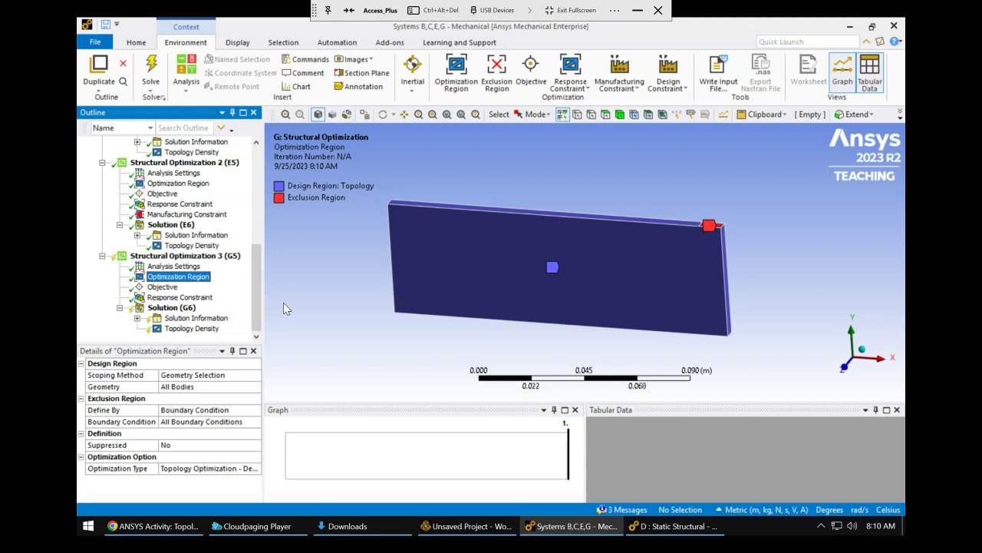
pyautogui.moveTo(410, 222); pyautogui.dragTo(467, 361, button='middle')
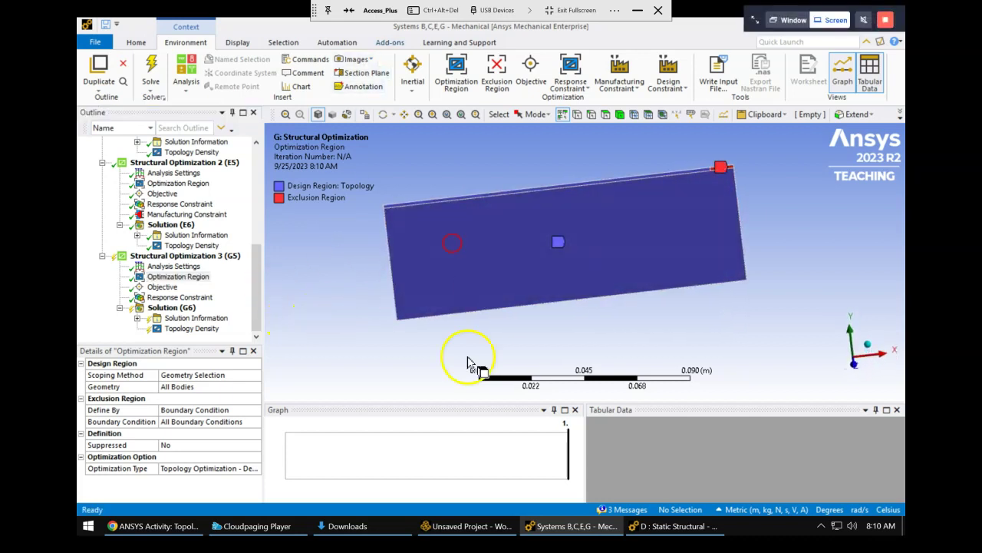
# Review Structural Optimization 2's Z-axis extrusion constraint, 8e+007 Pa stress limit and Mass objective.
pyautogui.click(201, 163)
pyautogui.click(189, 215)
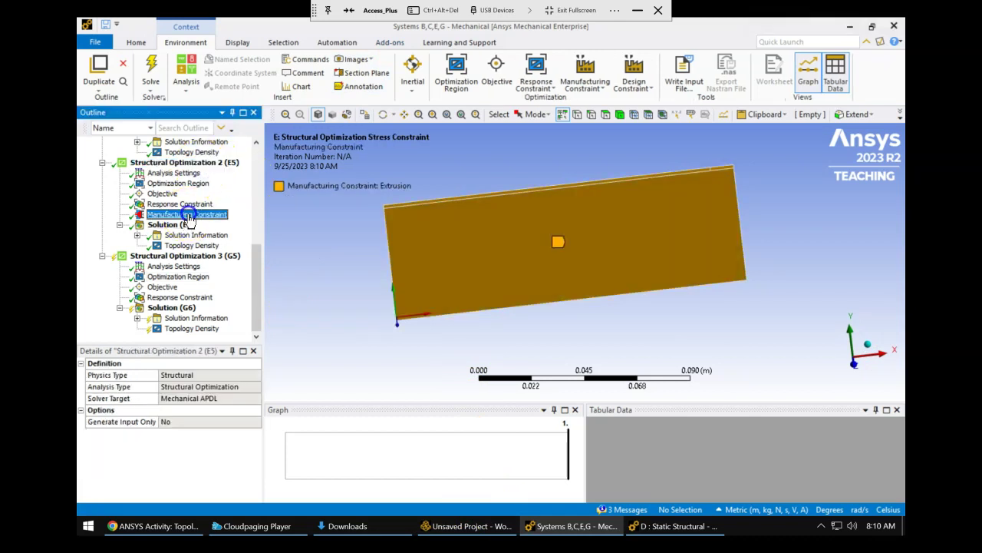
pyautogui.moveTo(467, 303); pyautogui.dragTo(421, 328, button='middle')
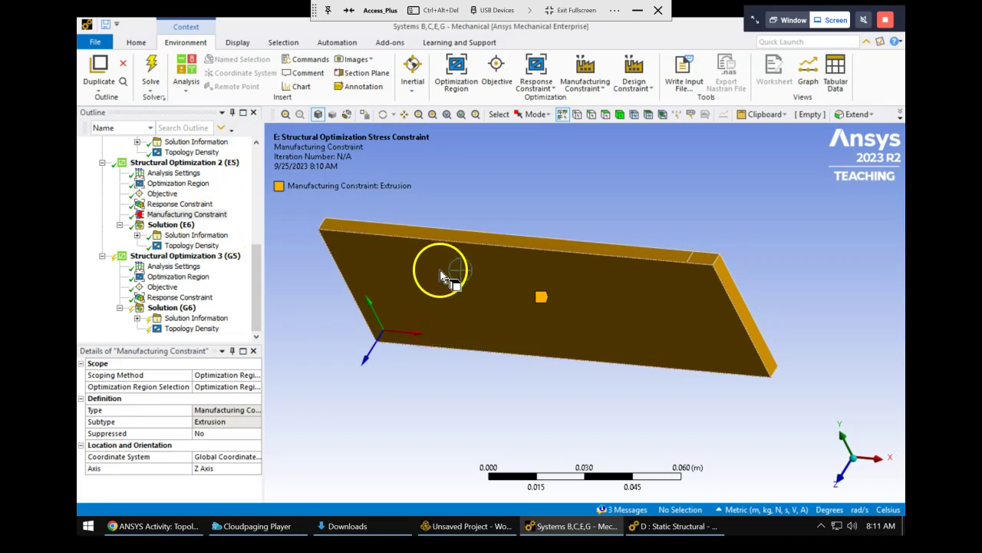
pyautogui.moveTo(450, 274); pyautogui.dragTo(432, 271, button='middle')
pyautogui.click(173, 204)
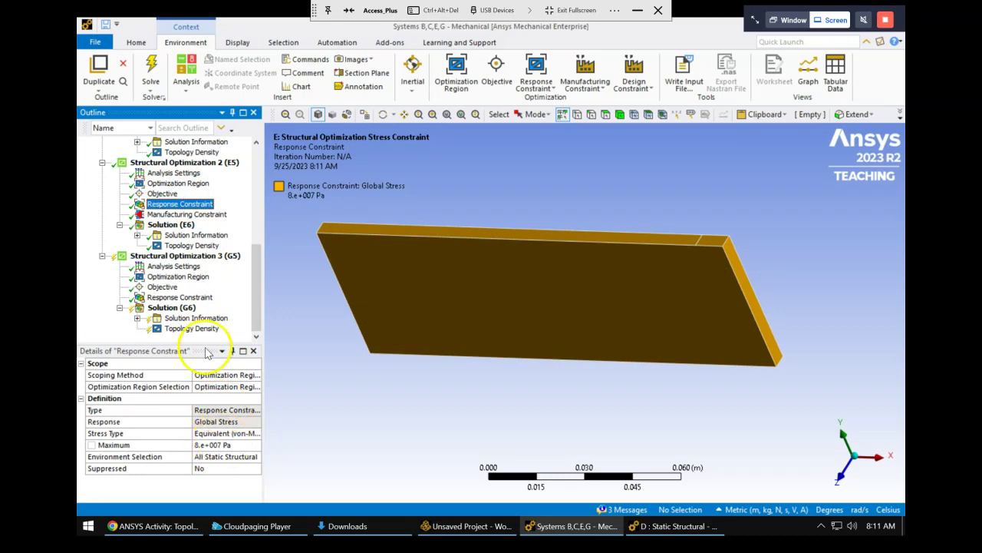
pyautogui.click(162, 193)
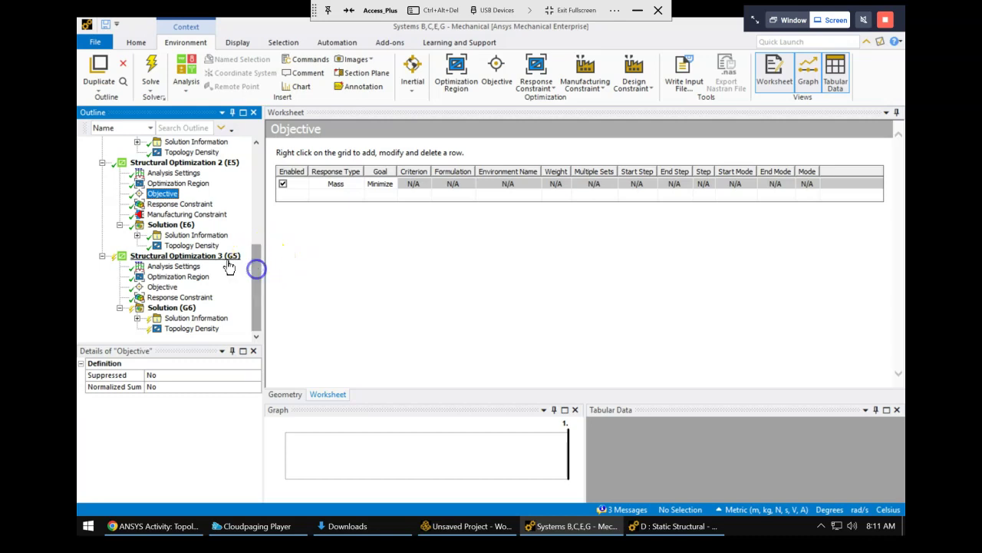
# Delete system G, the third structural optimization, from the Workbench project and confirm the warning.
pyautogui.click(460, 526)
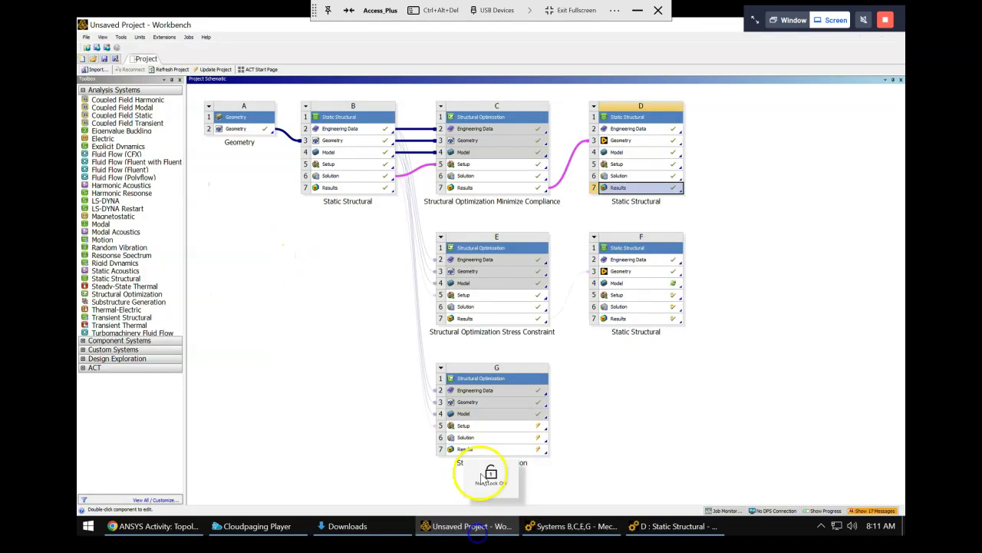
pyautogui.click(440, 367)
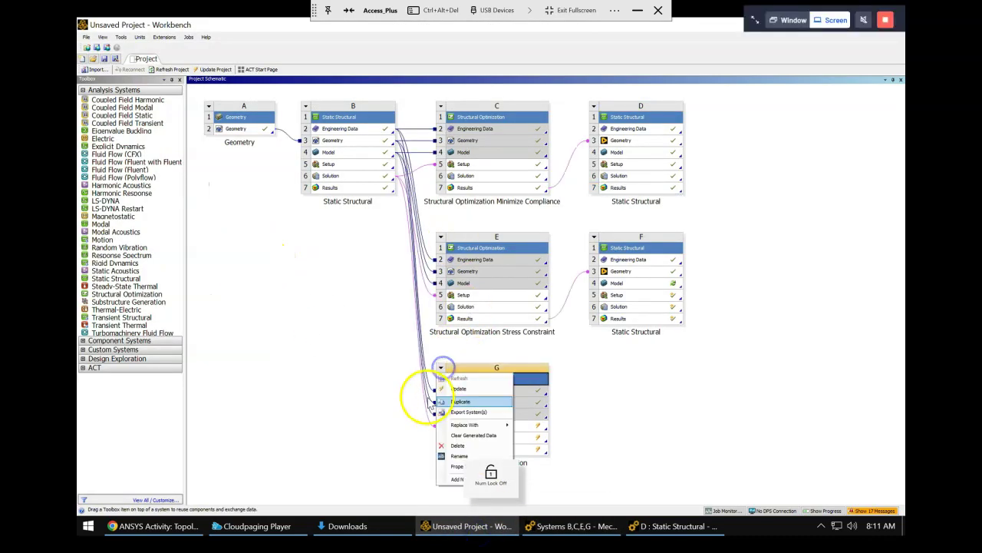
pyautogui.click(461, 456)
pyautogui.click(498, 289)
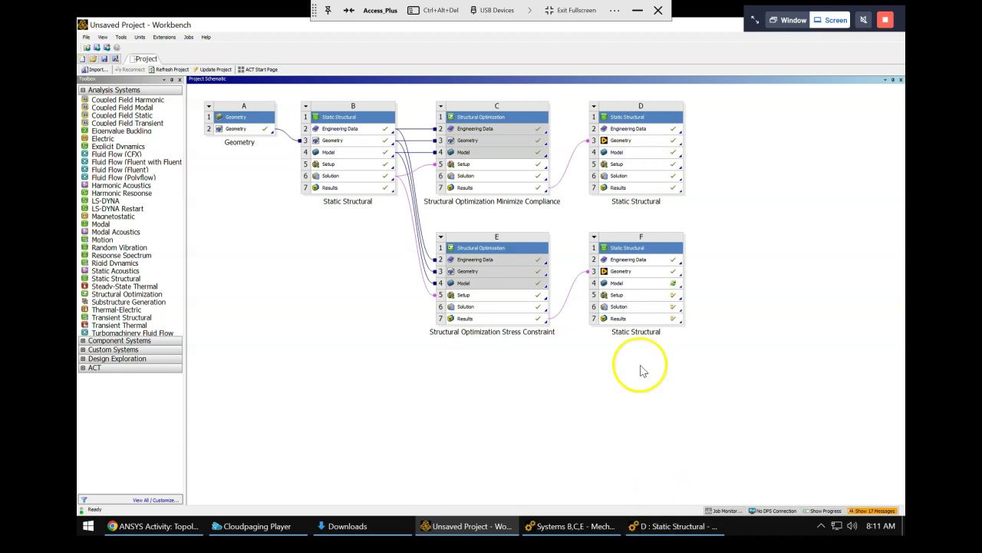
# Display the Minimize Compliance topology density result and rotate the bracket to inspect its shape.
pyautogui.click(560, 528)
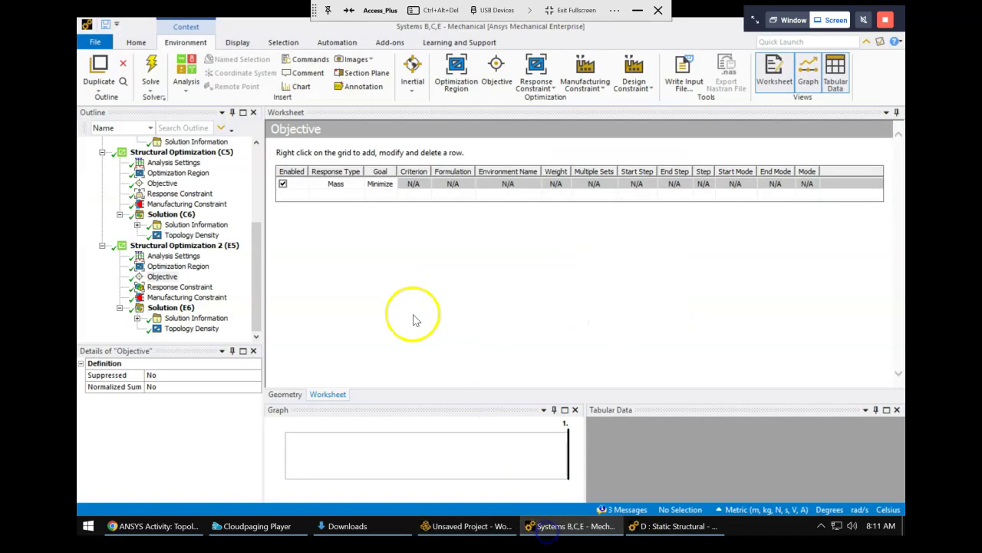
pyautogui.moveTo(259, 236); pyautogui.dragTo(258, 162)
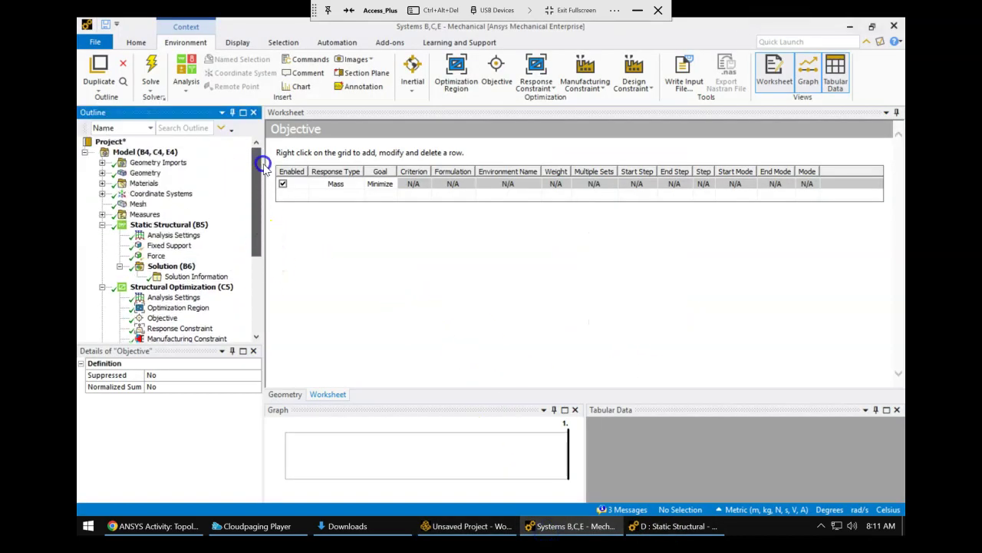
pyautogui.scroll(-3, 228, 269)
pyautogui.click(186, 276)
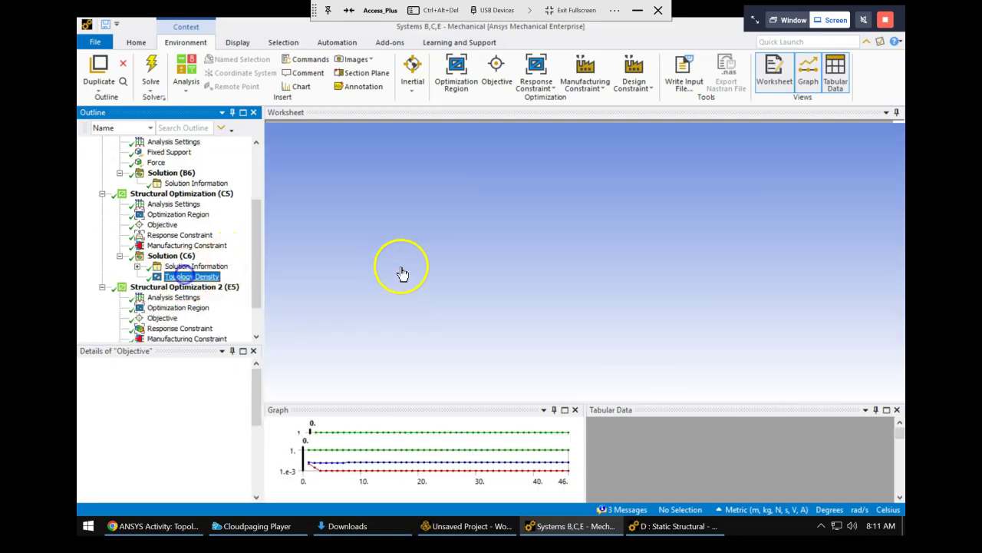
pyautogui.moveTo(405, 225); pyautogui.dragTo(515, 192)
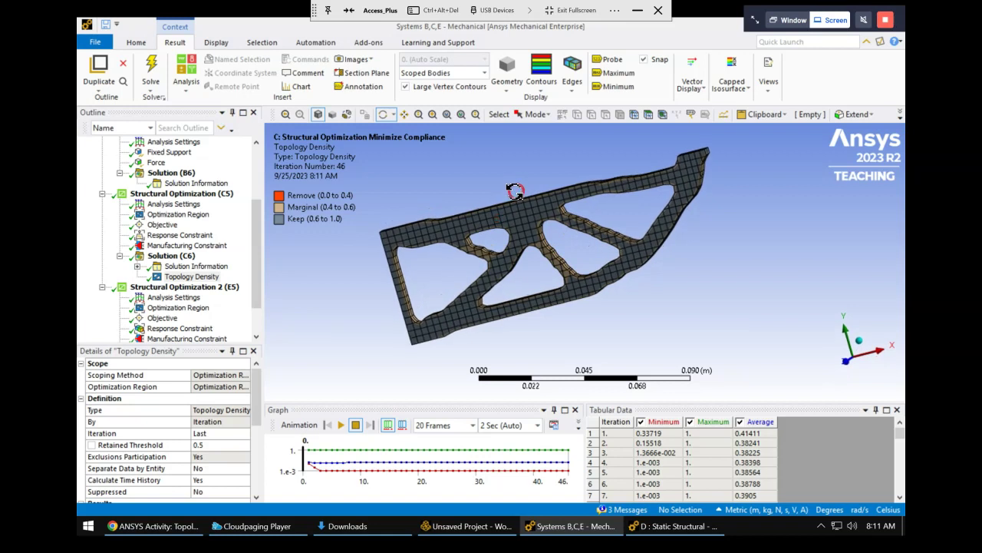
pyautogui.moveTo(404, 241); pyautogui.dragTo(696, 221)
# Show the Stress Constraint topology density and toggle between both results to compare the bracket shapes.
pyautogui.moveTo(257, 255); pyautogui.dragTo(256, 278)
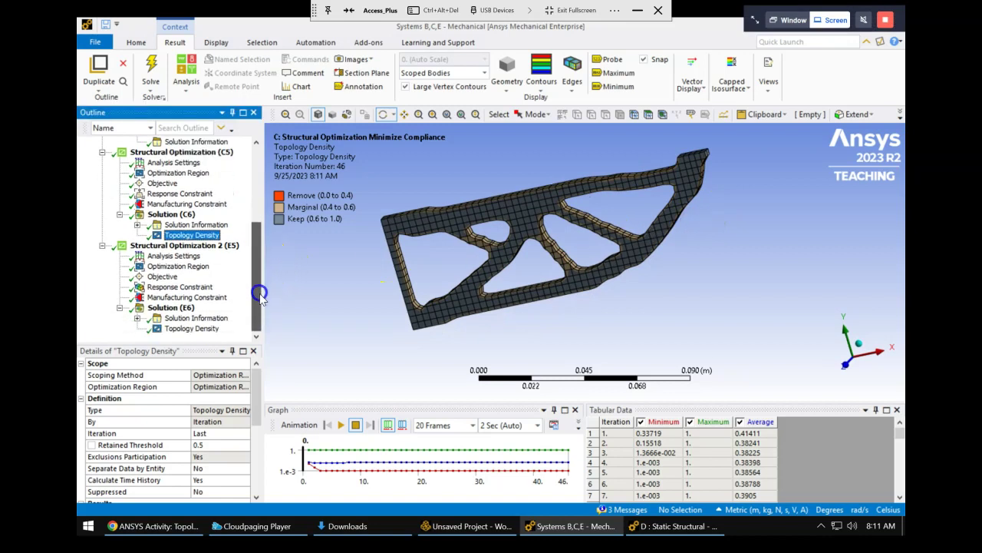
pyautogui.click(207, 330)
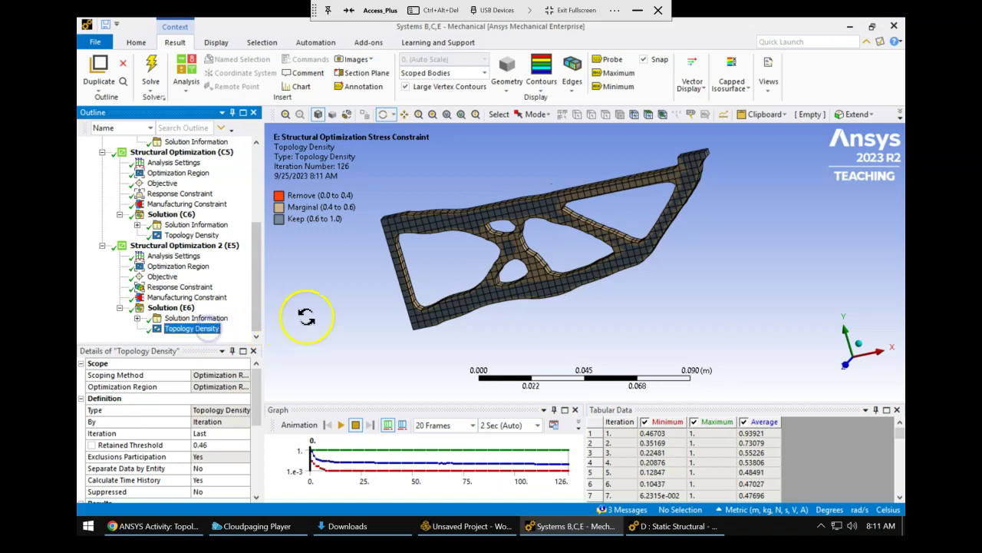
pyautogui.moveTo(579, 288); pyautogui.dragTo(595, 280)
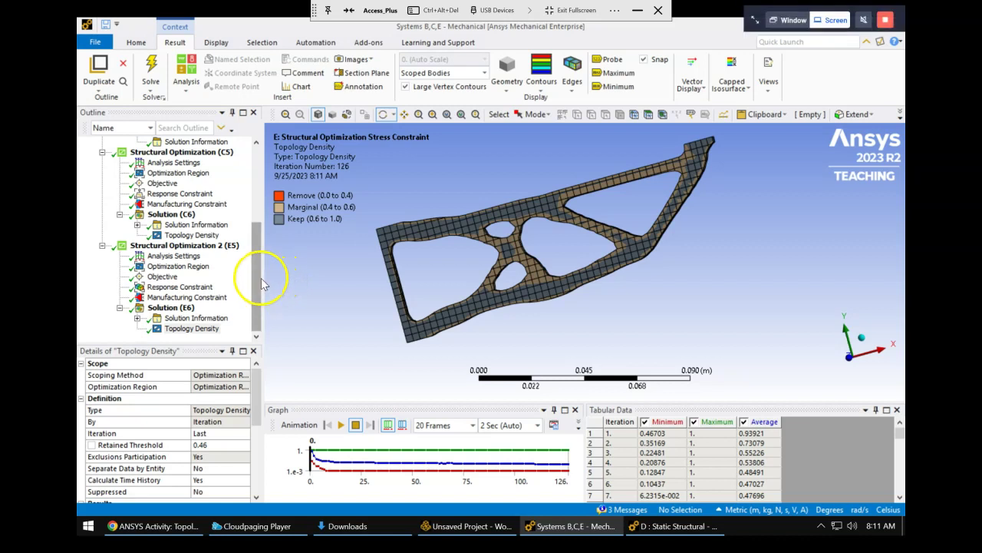
pyautogui.moveTo(305, 273); pyautogui.dragTo(306, 286)
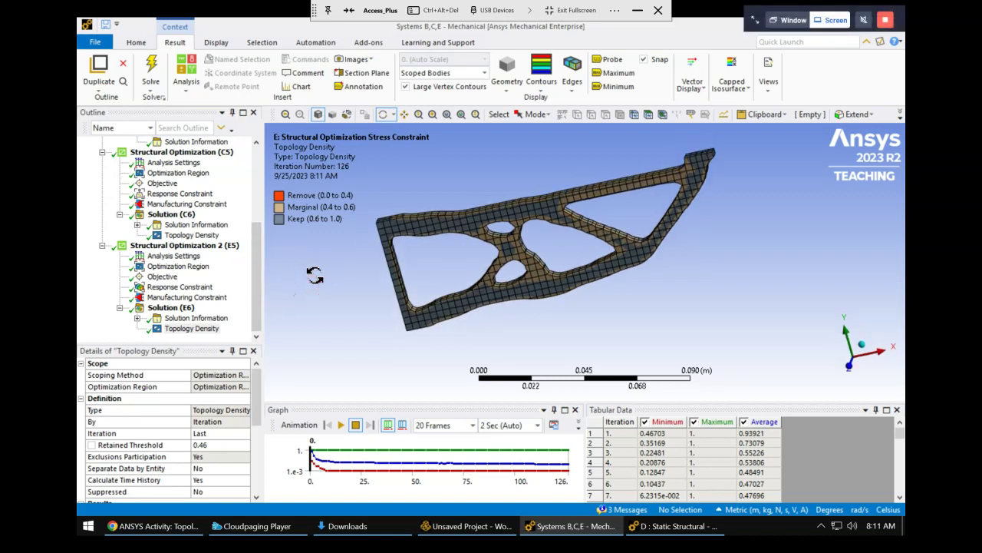
pyautogui.click(192, 234)
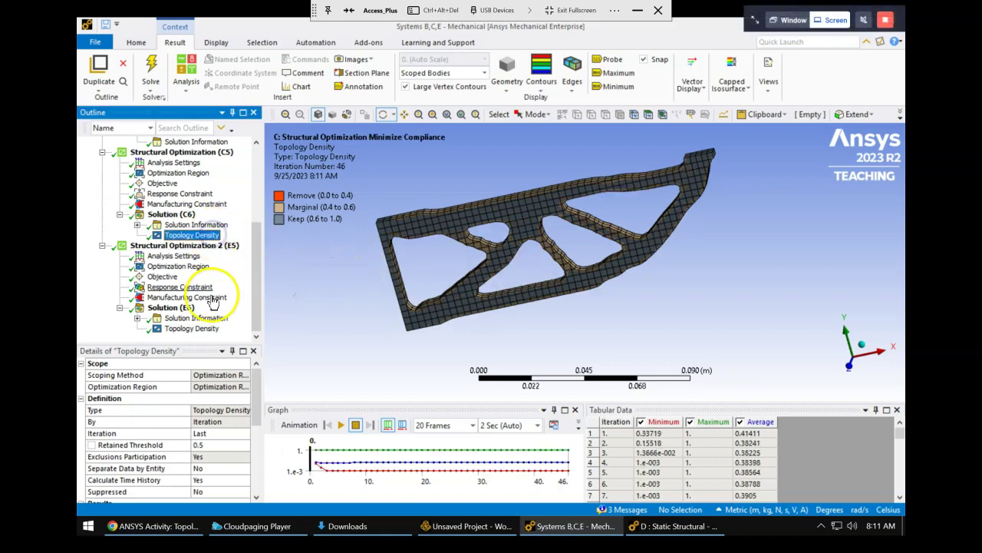
pyautogui.click(191, 328)
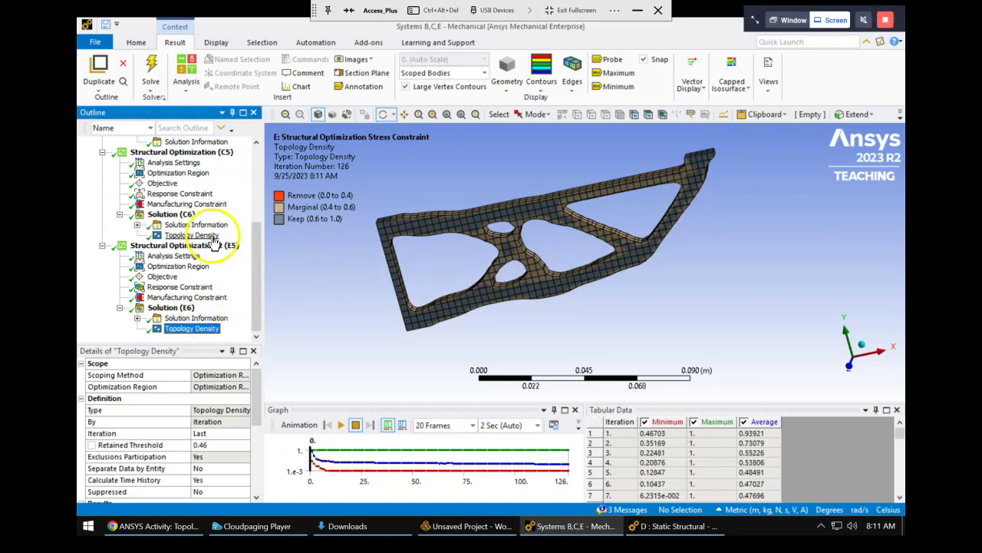
pyautogui.click(191, 235)
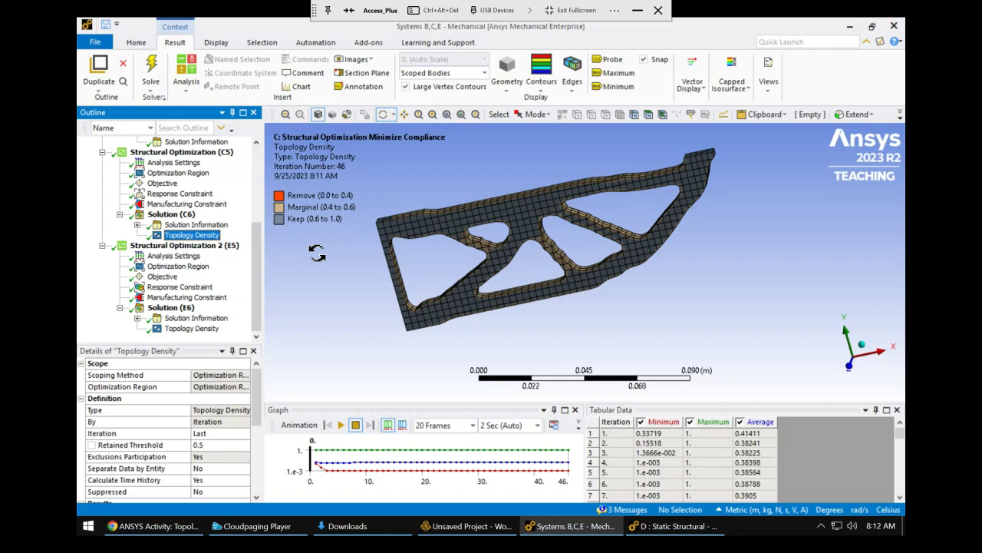
pyautogui.moveTo(253, 251); pyautogui.dragTo(263, 266)
pyautogui.click(188, 328)
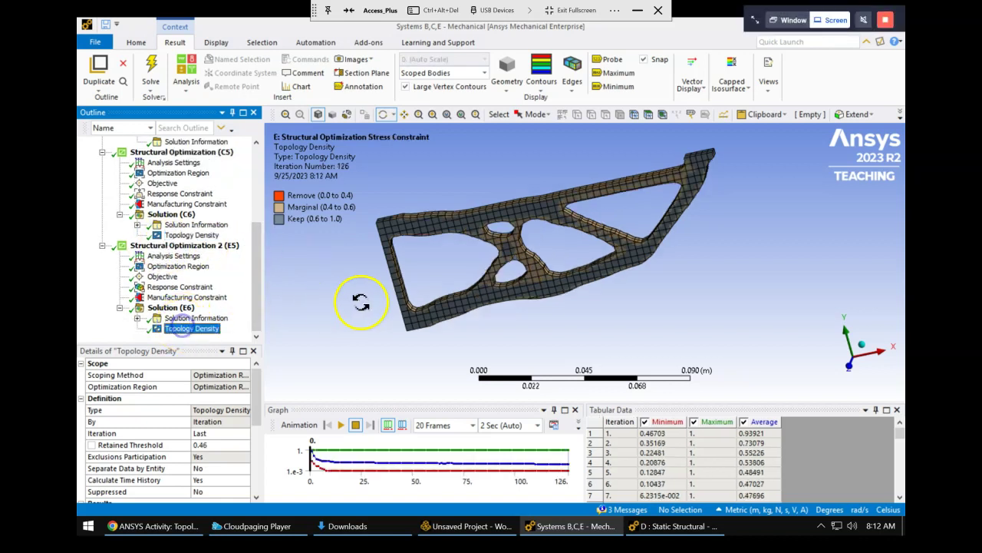
pyautogui.moveTo(637, 219); pyautogui.dragTo(629, 276)
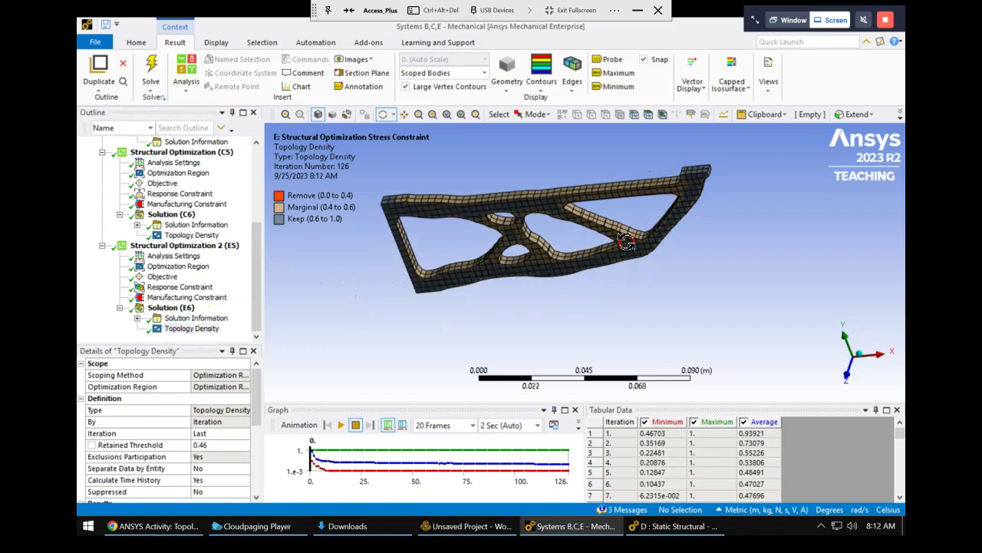
# Open system D's static check and view Equivalent Stress (5.193e7 Pa peak) and Total Deformation.
pyautogui.click(591, 540)
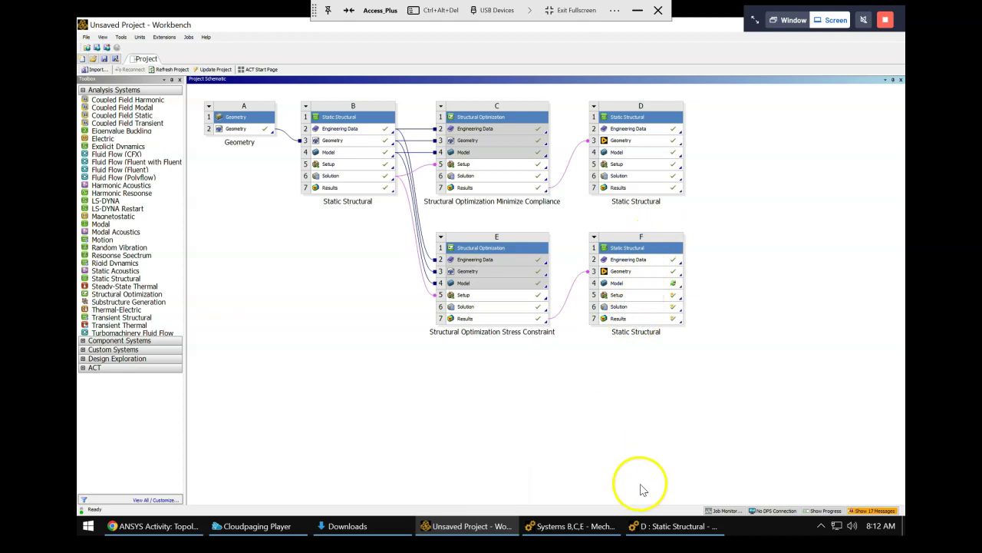
pyautogui.click(650, 529)
pyautogui.moveTo(631, 229); pyautogui.dragTo(500, 252)
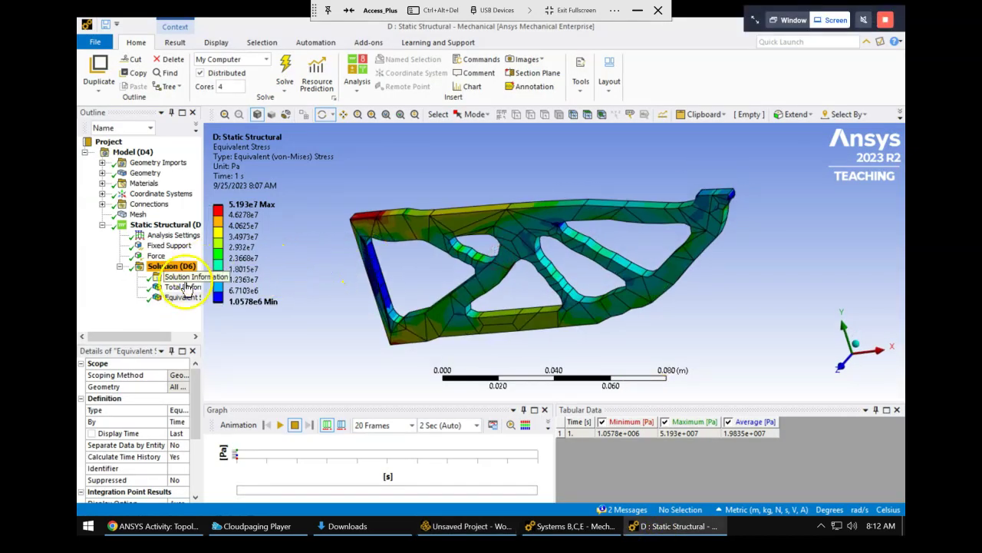
pyautogui.moveTo(342, 261); pyautogui.dragTo(343, 263)
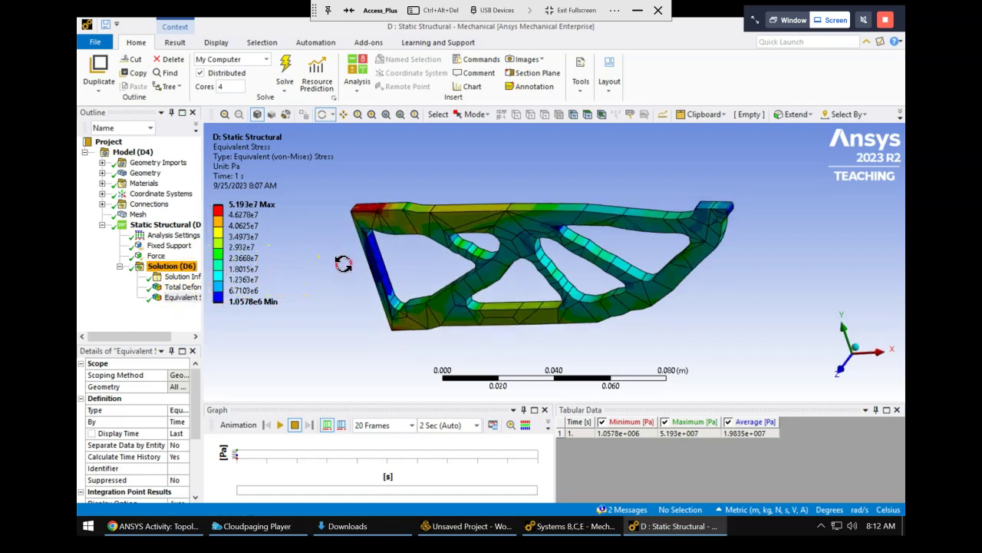
pyautogui.click(182, 296)
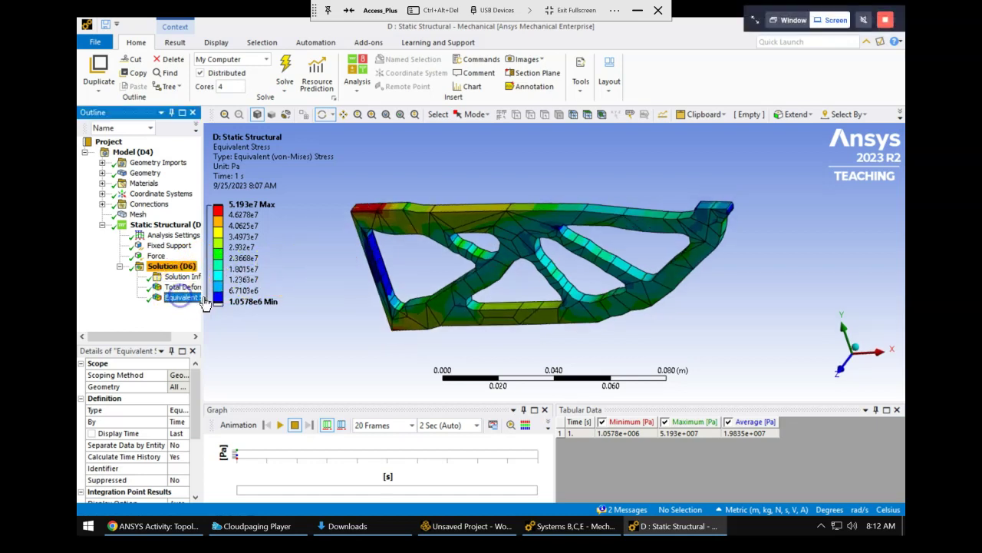
pyautogui.click(181, 287)
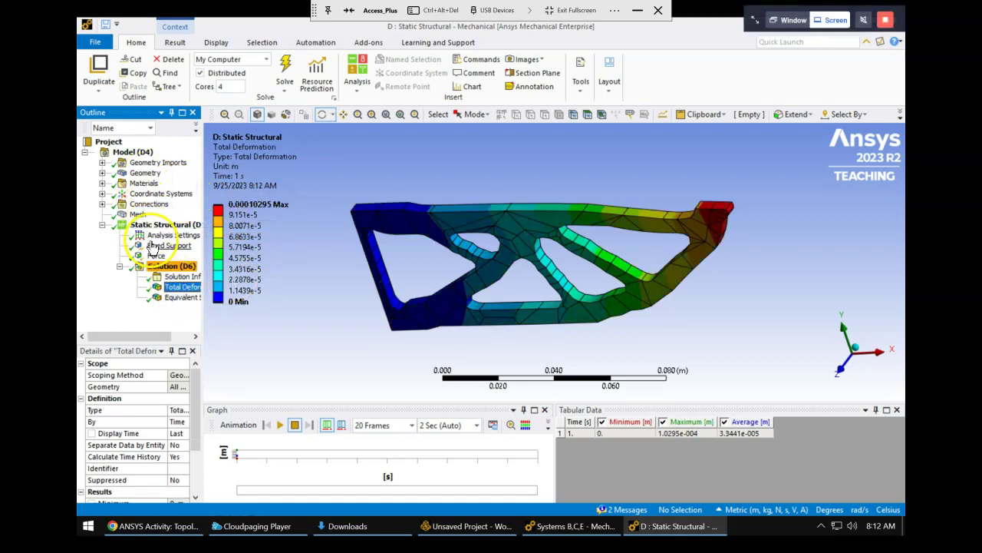
# Select the SYS-4\Solid body and expand its Properties to read the 0.12626 kg mass.
pyautogui.click(102, 172)
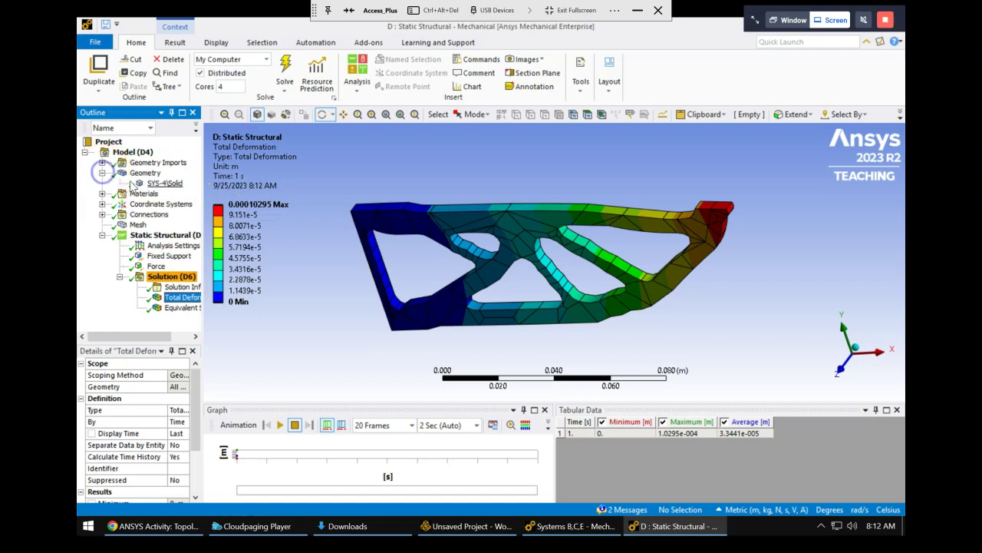
pyautogui.click(164, 184)
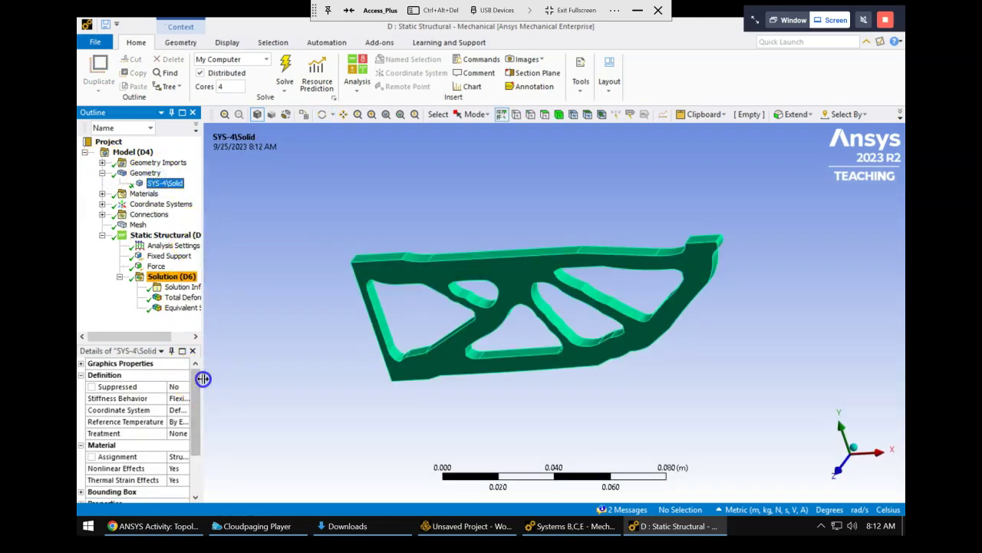
pyautogui.moveTo(203, 378); pyautogui.dragTo(213, 438)
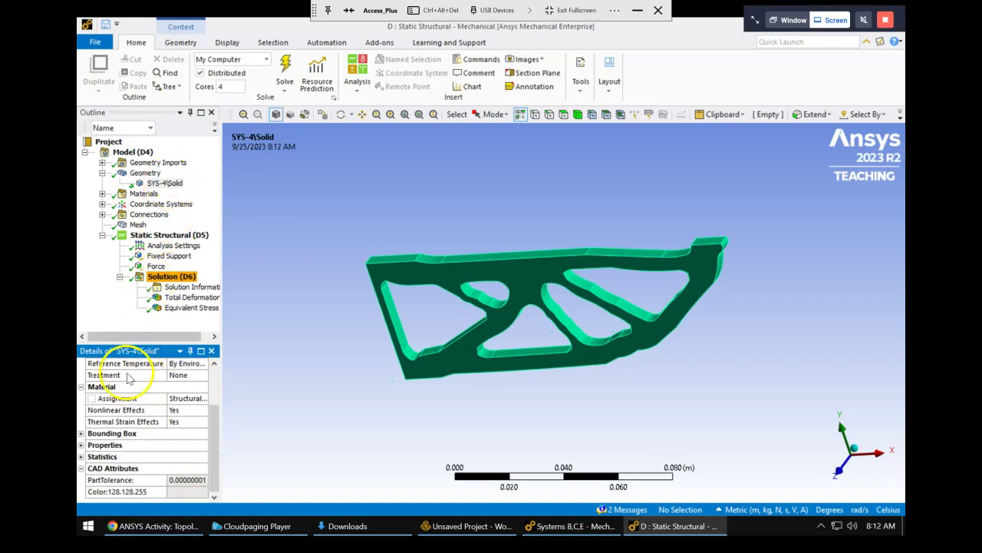
pyautogui.click(87, 446)
pyautogui.scroll(-1, 130, 439)
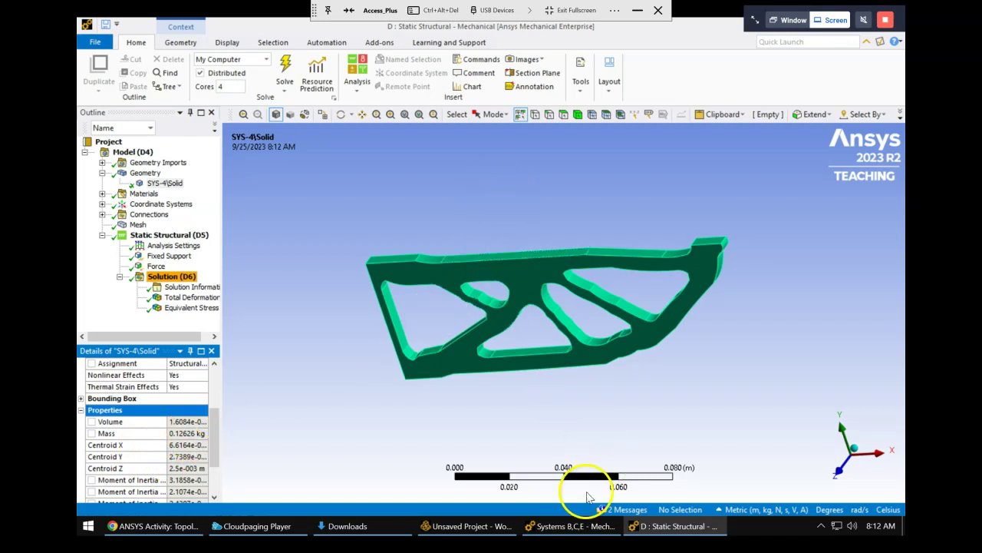
pyautogui.click(567, 526)
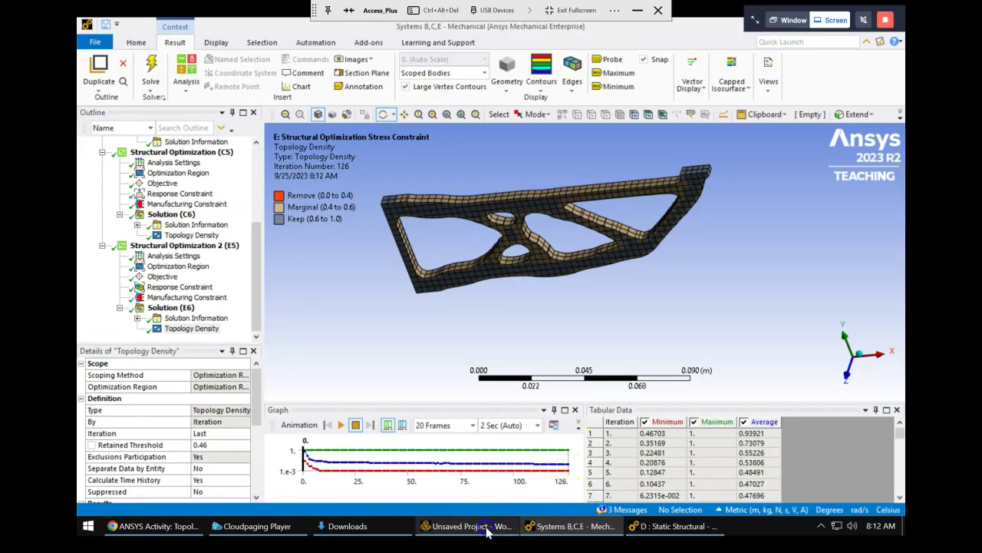
# Open system F's solution in Mechanical, agreeing to re-read the upstream data.
pyautogui.click(461, 527)
pyautogui.doubleClick(631, 307)
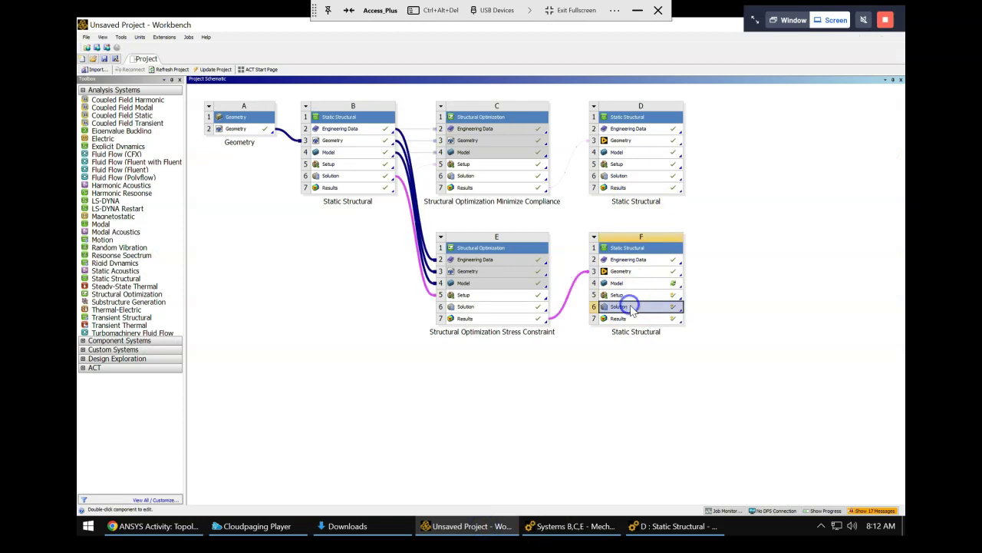
pyautogui.click(549, 320)
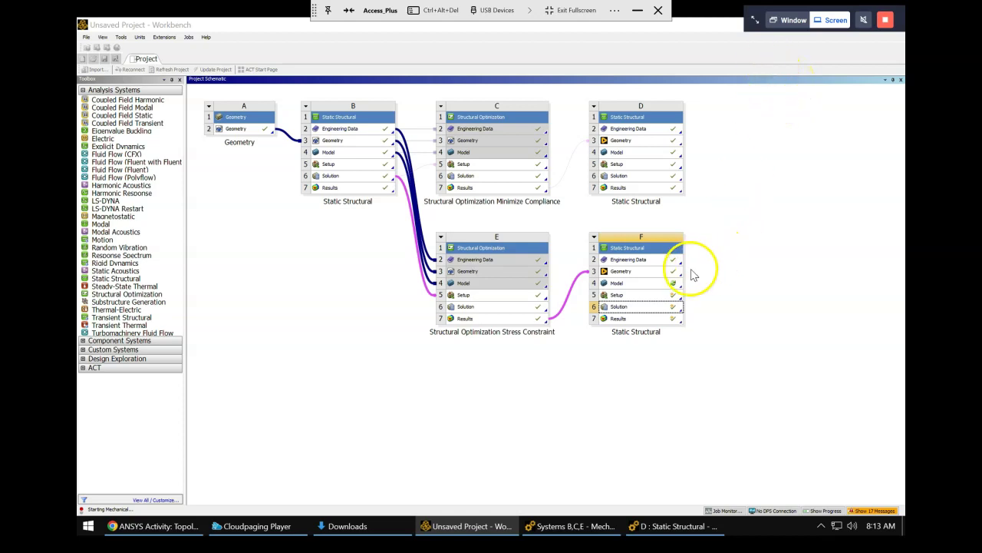
pyautogui.click(603, 525)
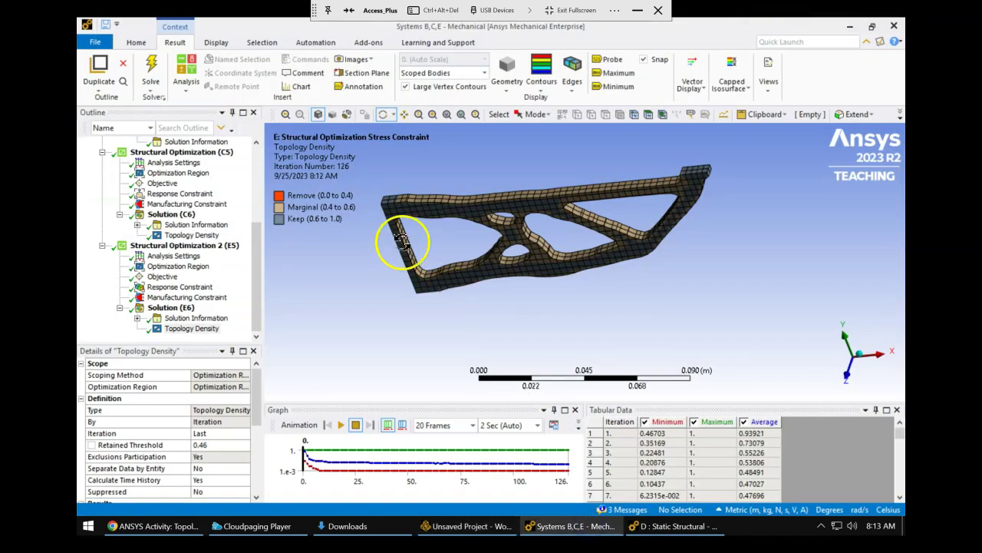
pyautogui.moveTo(401, 215); pyautogui.dragTo(456, 327)
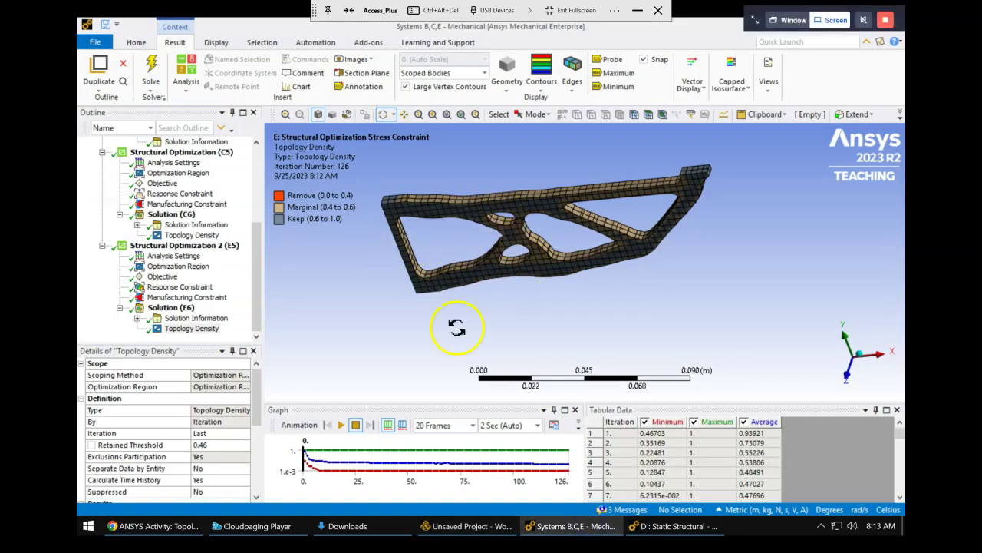
# Display system F's Equivalent Stress, peaking at 6.7825e7 Pa, then return to the topology density results.
pyautogui.click(646, 528)
pyautogui.click(465, 527)
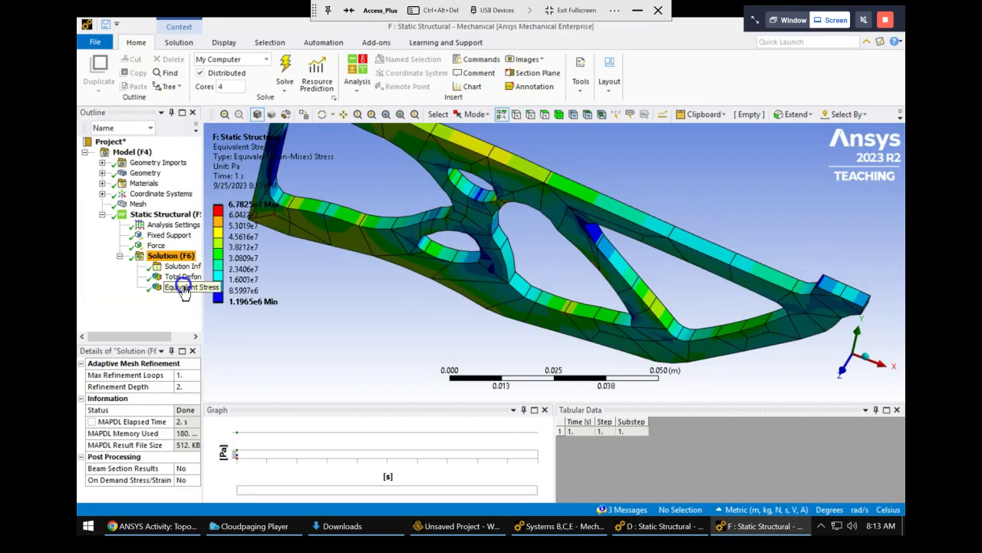
pyautogui.click(184, 287)
pyautogui.moveTo(394, 240); pyautogui.dragTo(549, 221)
pyautogui.scroll(-3, 417, 268)
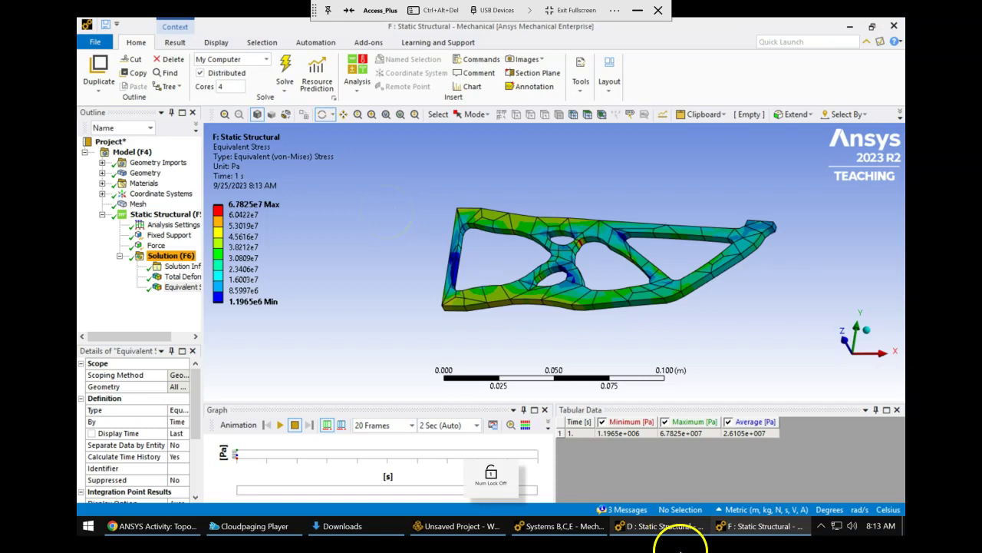
pyautogui.moveTo(587, 530)
pyautogui.click(548, 478)
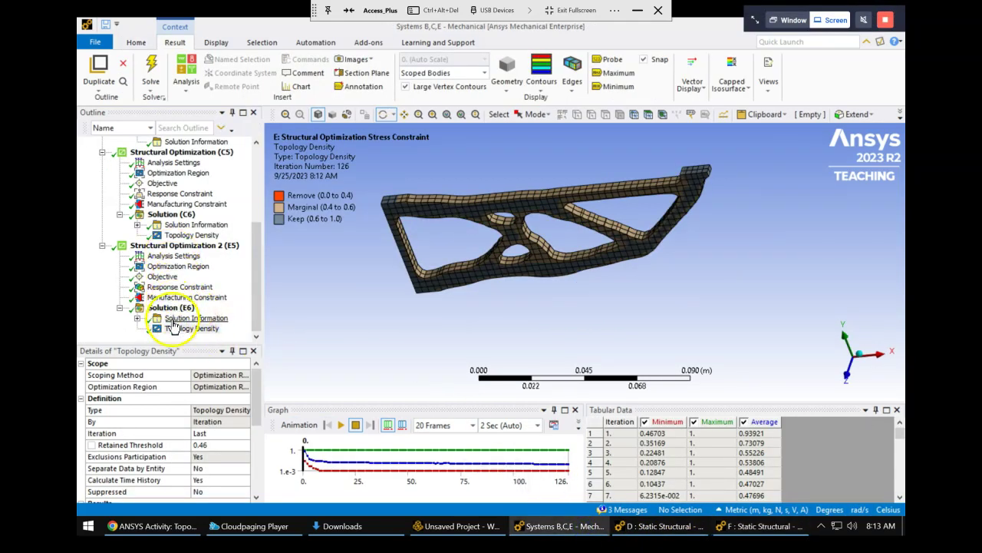
# Set the stress-constraint topology density's Retained Threshold to 0.5 and inspect the resulting shape.
pyautogui.click(186, 328)
pyautogui.click(208, 444)
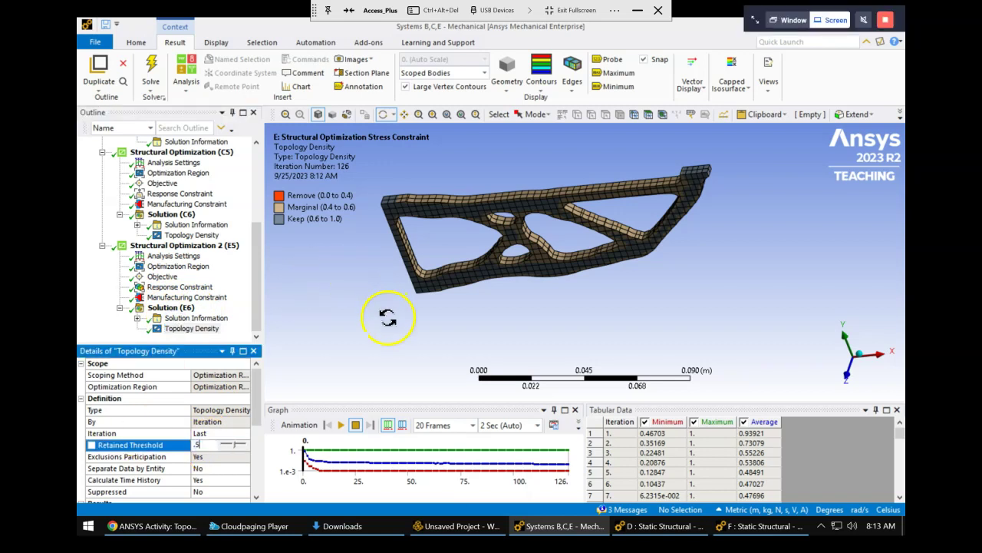
pyautogui.write('.5')
pyautogui.press('Return')
pyautogui.moveTo(647, 245); pyautogui.dragTo(607, 265)
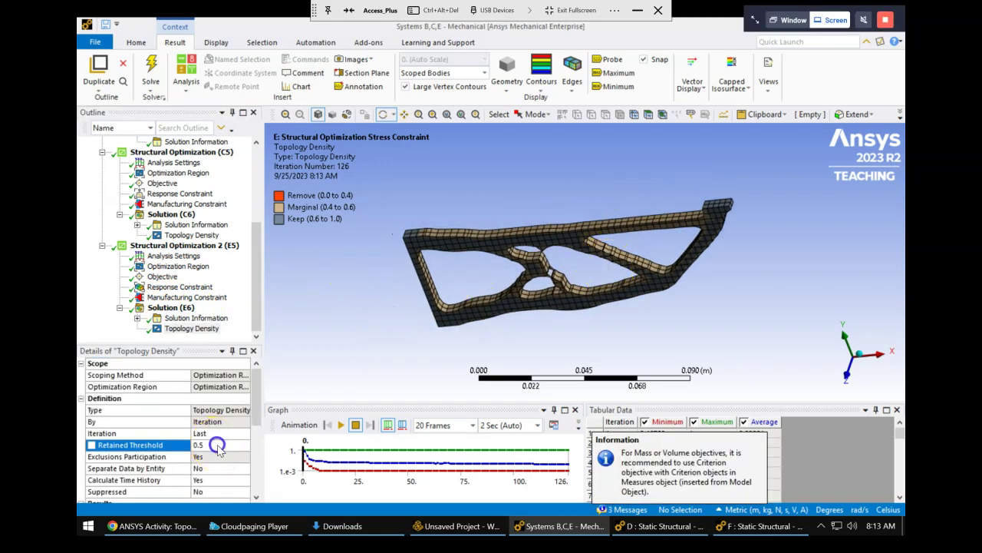
pyautogui.moveTo(402, 327); pyautogui.dragTo(566, 350)
pyautogui.scroll(3, 560, 278)
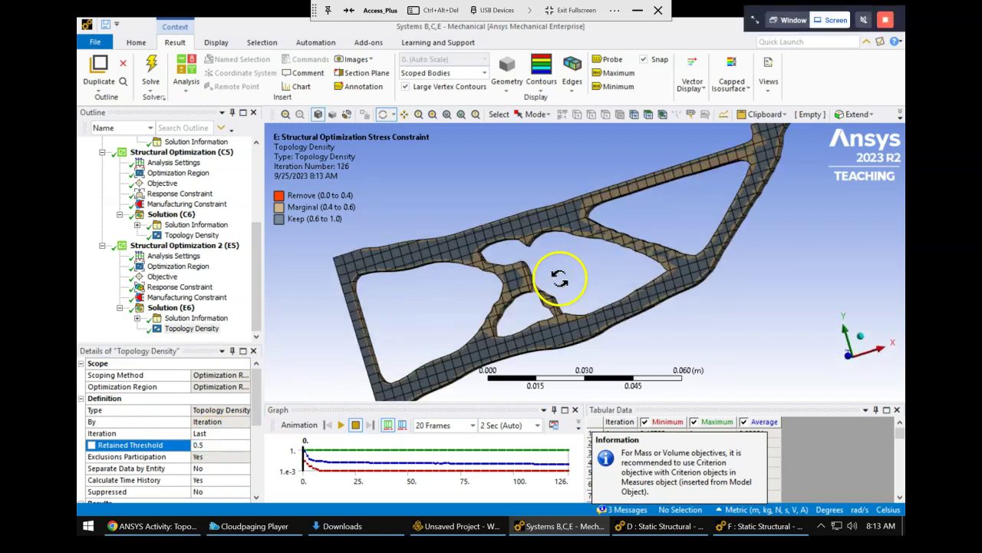
pyautogui.scroll(3, 449, 299)
# Restore the Retained Threshold to 0.46 and re-inspect the bracket.
pyautogui.click(212, 443)
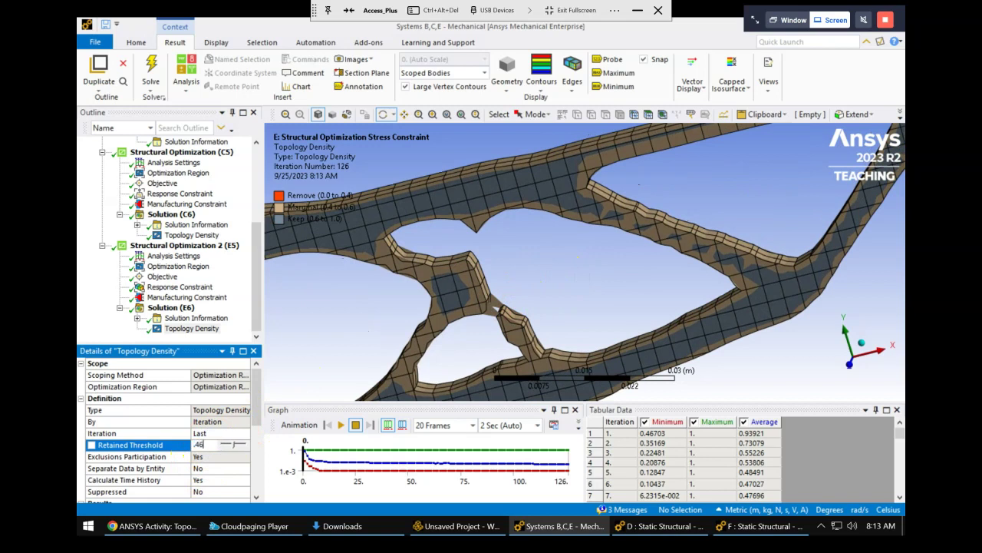
pyautogui.write('.46')
pyautogui.press('Return')
pyautogui.moveTo(751, 207); pyautogui.dragTo(703, 240)
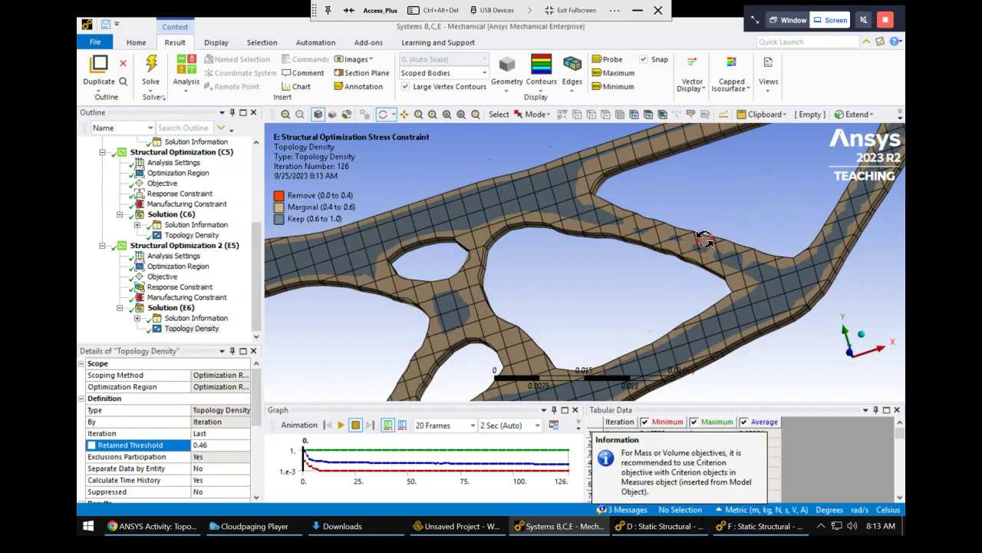
pyautogui.scroll(-5, 706, 236)
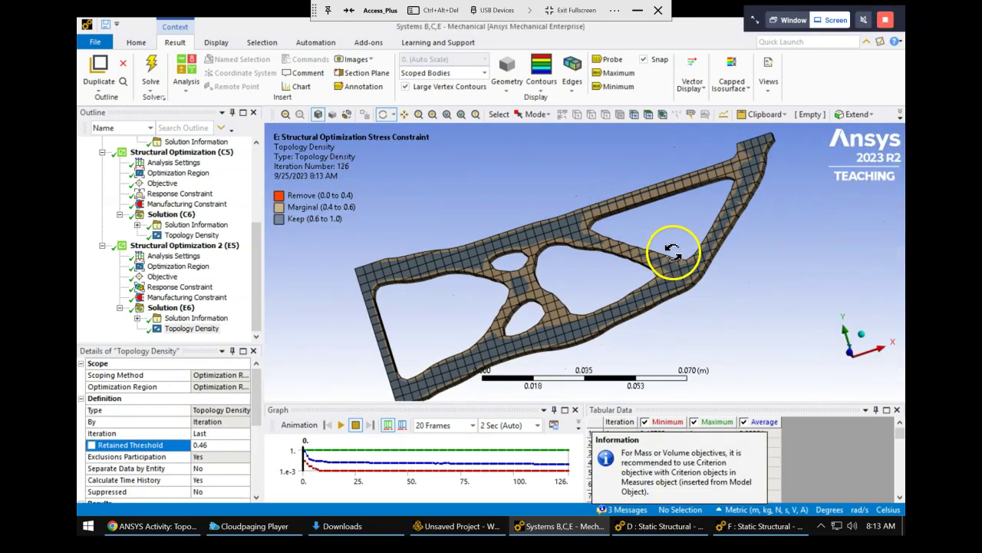
pyautogui.moveTo(653, 260); pyautogui.dragTo(651, 263)
pyautogui.click(648, 528)
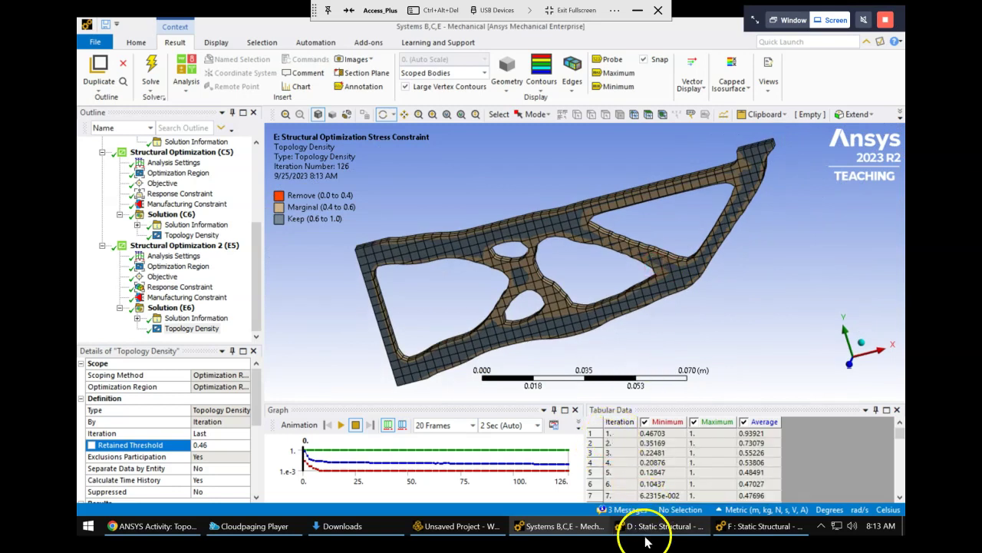
# Display system F's Total Deformation, peaking at 0.00013217 m at the free tip, and orbit the bracket.
pyautogui.click(760, 526)
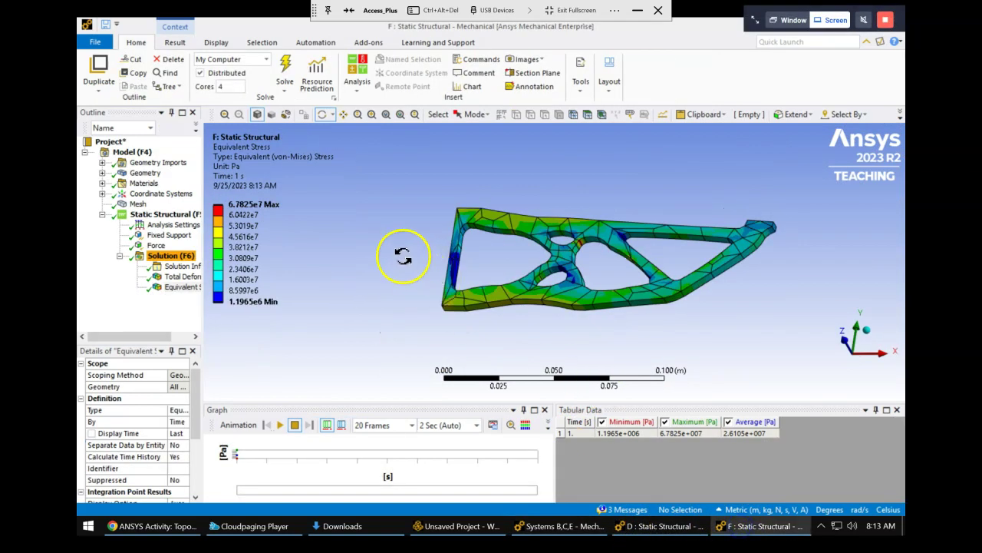
pyautogui.moveTo(400, 243); pyautogui.dragTo(402, 244)
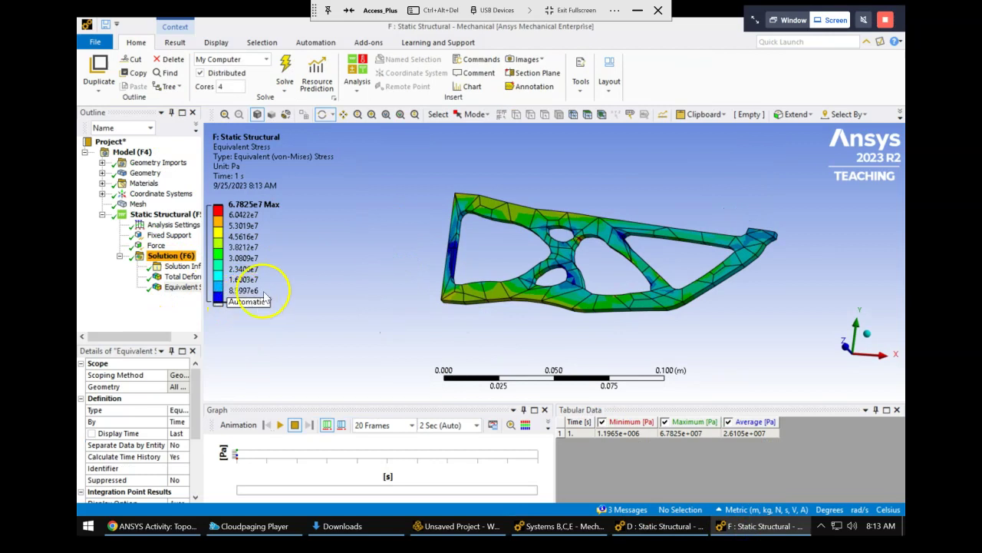
pyautogui.click(178, 276)
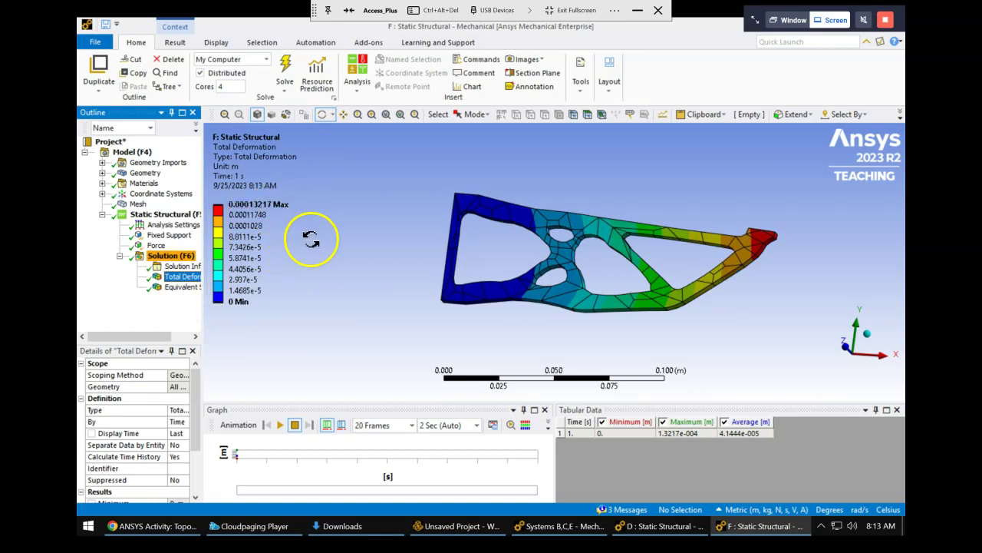
pyautogui.moveTo(554, 303); pyautogui.dragTo(580, 245)
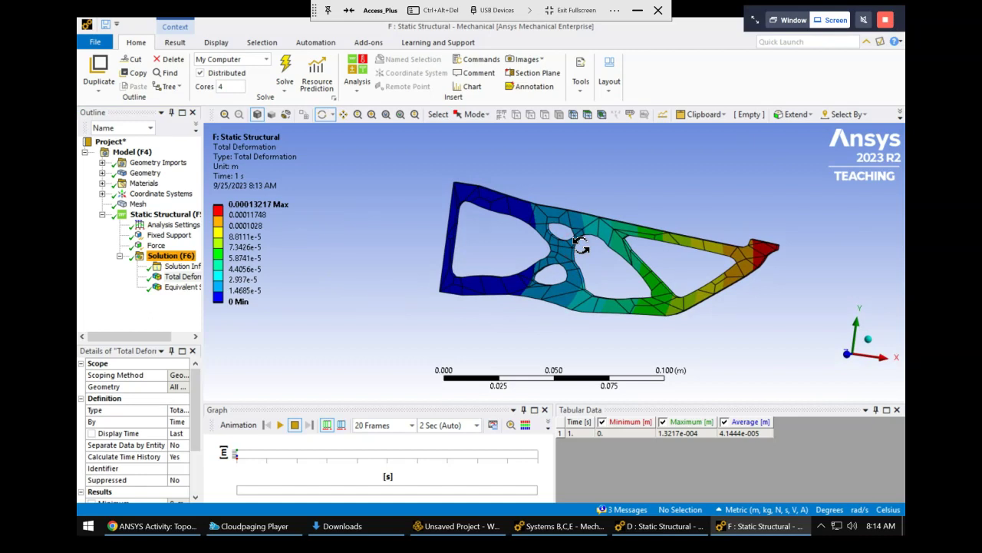
pyautogui.press('Num_Lock')
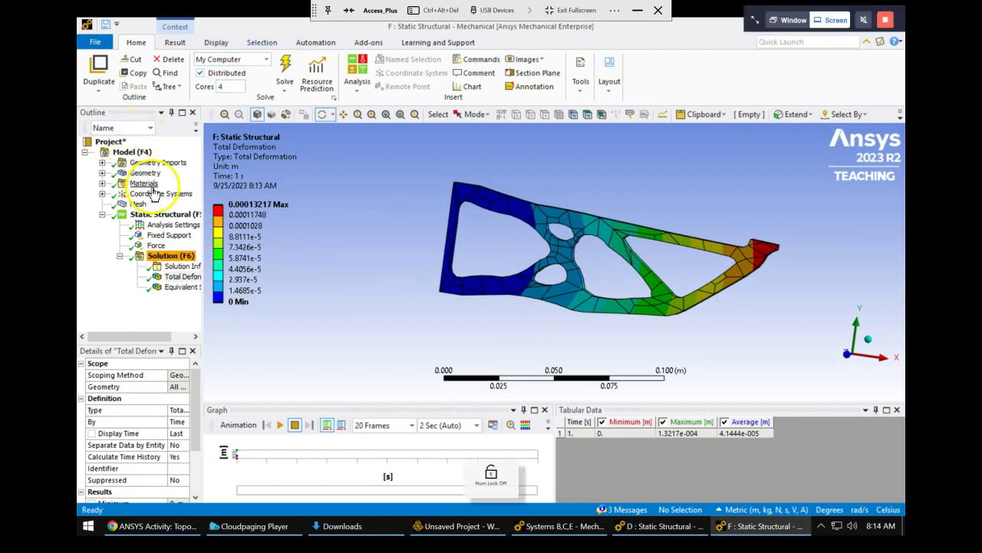
# After checking D's mass, select F's SYS-5\Solid body and expand Properties to read its 0.10806 kg mass.
pyautogui.click(648, 528)
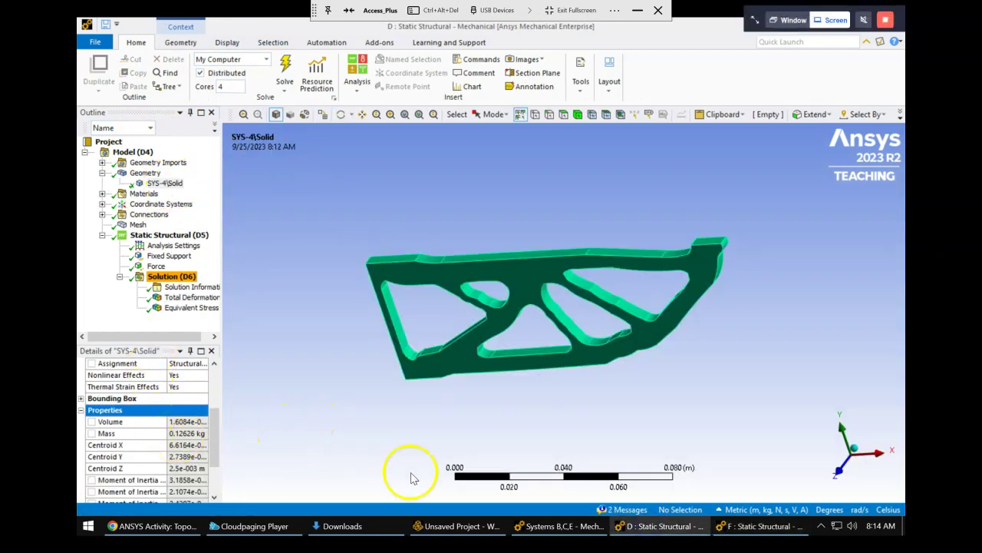
pyautogui.click(736, 535)
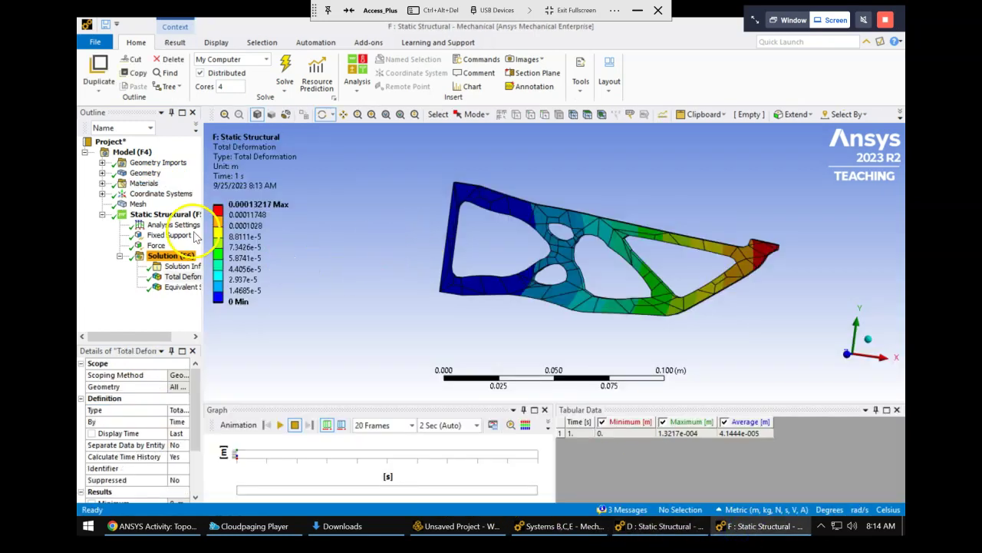
pyautogui.moveTo(202, 231); pyautogui.dragTo(218, 232)
pyautogui.click(102, 173)
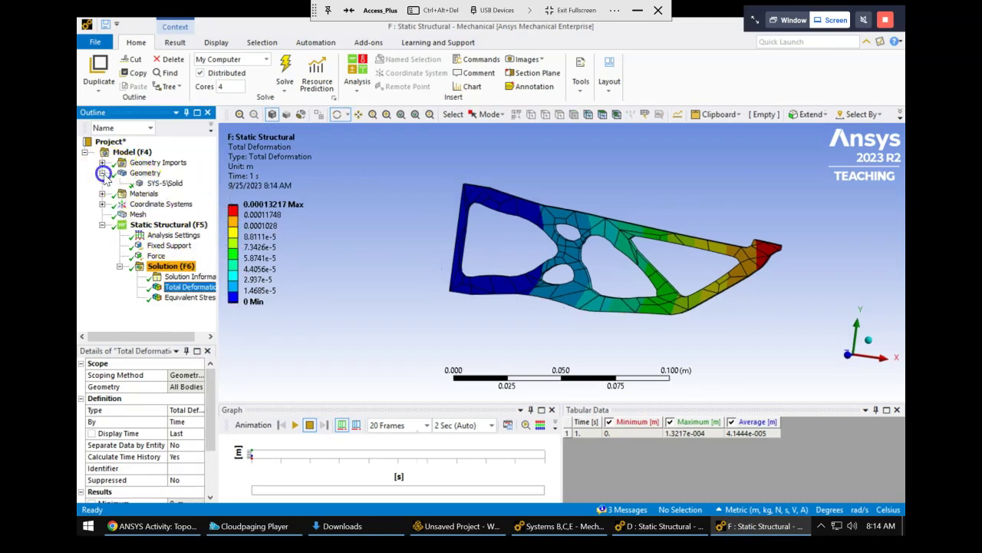
pyautogui.click(160, 183)
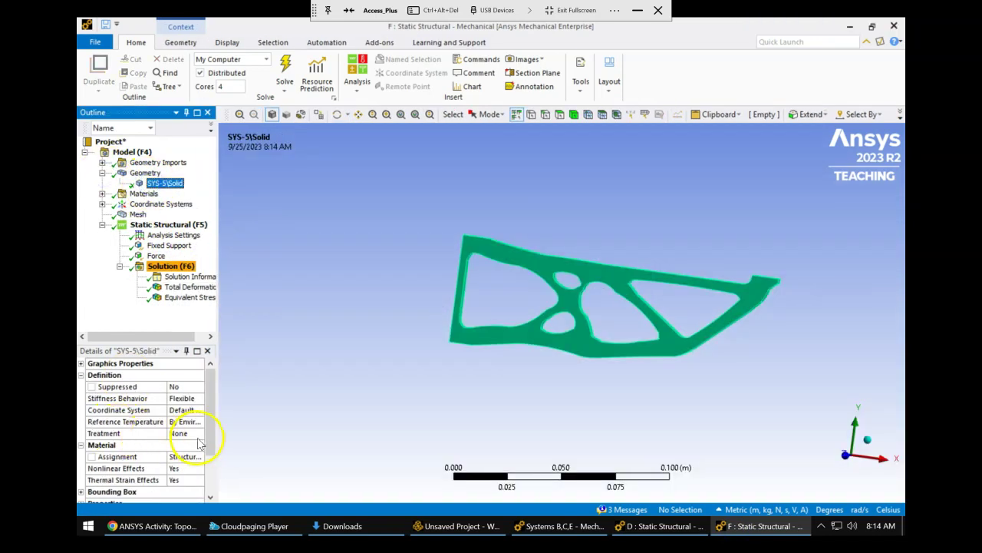
pyautogui.moveTo(217, 437); pyautogui.dragTo(247, 433)
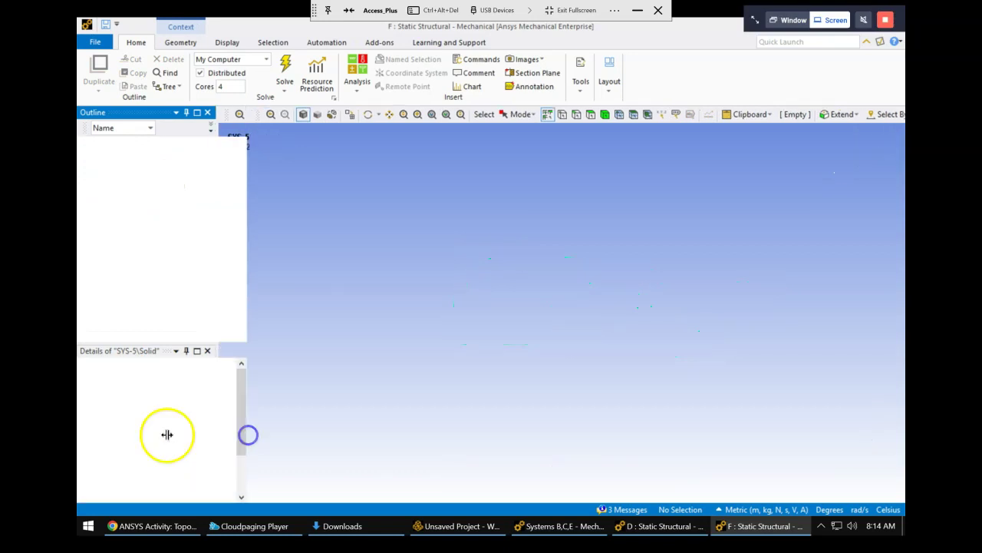
pyautogui.scroll(-2, 165, 435)
pyautogui.click(82, 445)
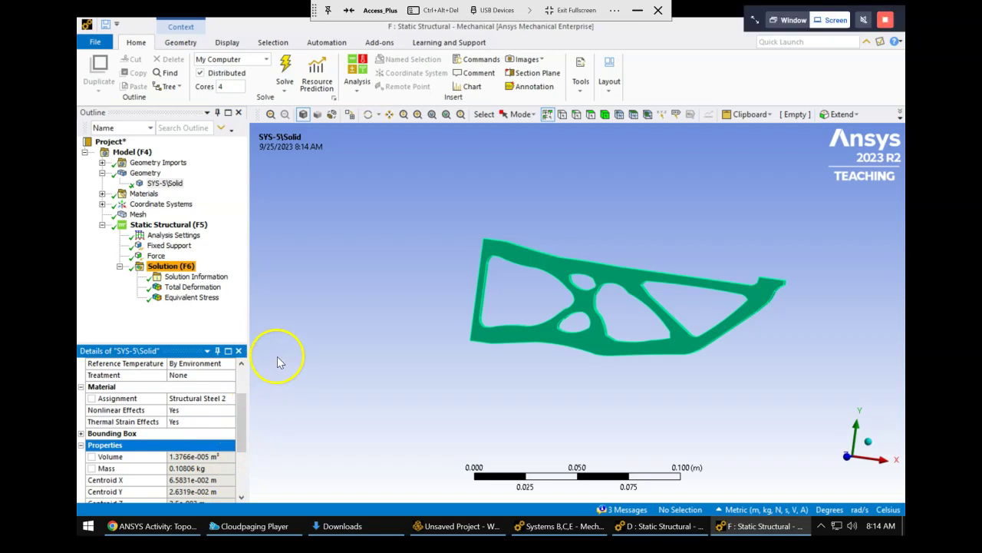
# Orbit the bracket body through tilted and face-on views to inspect it.
pyautogui.moveTo(500, 224); pyautogui.dragTo(616, 299, button='middle')
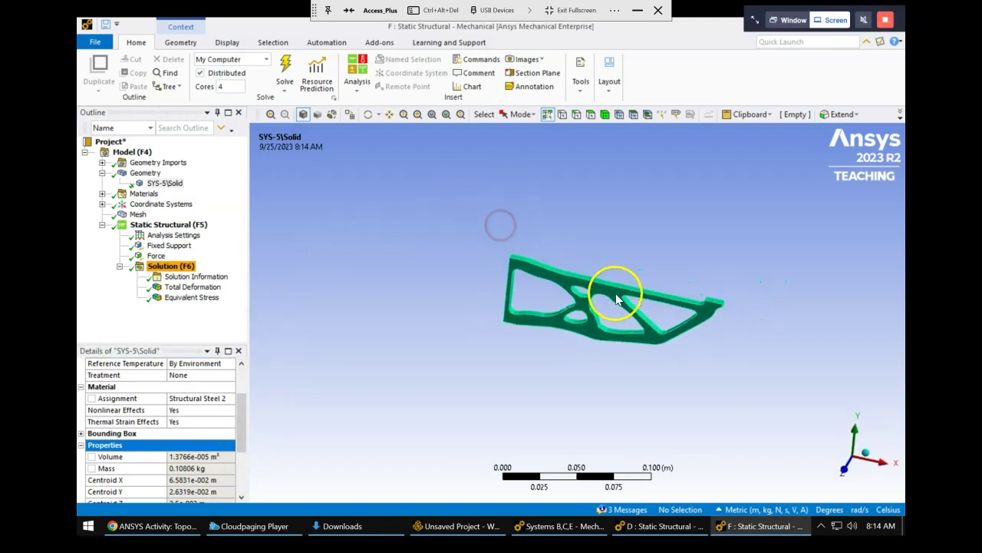
pyautogui.scroll(5, 607, 277)
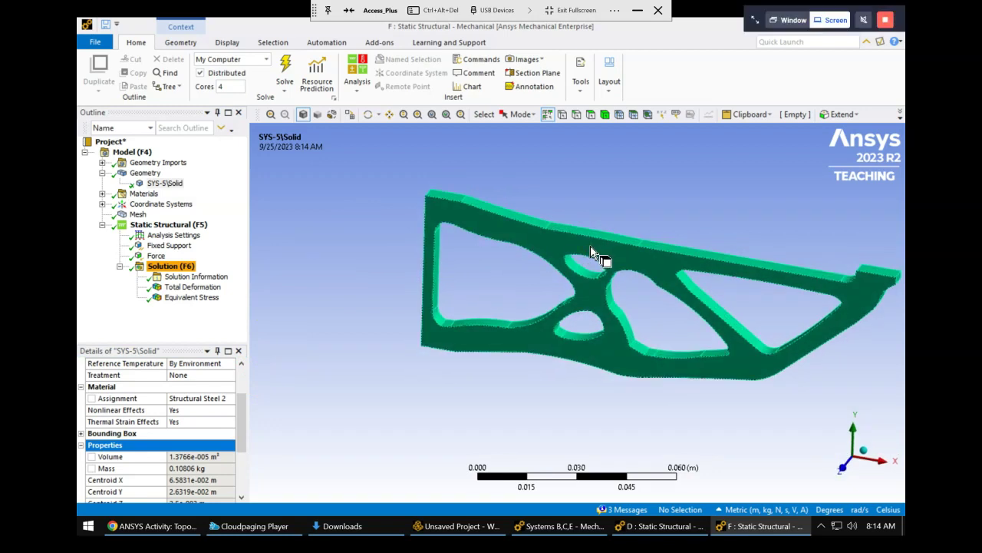
pyautogui.moveTo(592, 247)
pyautogui.mouseDown(button='middle')
pyautogui.moveTo(621, 256)
pyautogui.moveTo(532, 241)
pyautogui.moveTo(562, 234)
pyautogui.mouseUp(button='middle')
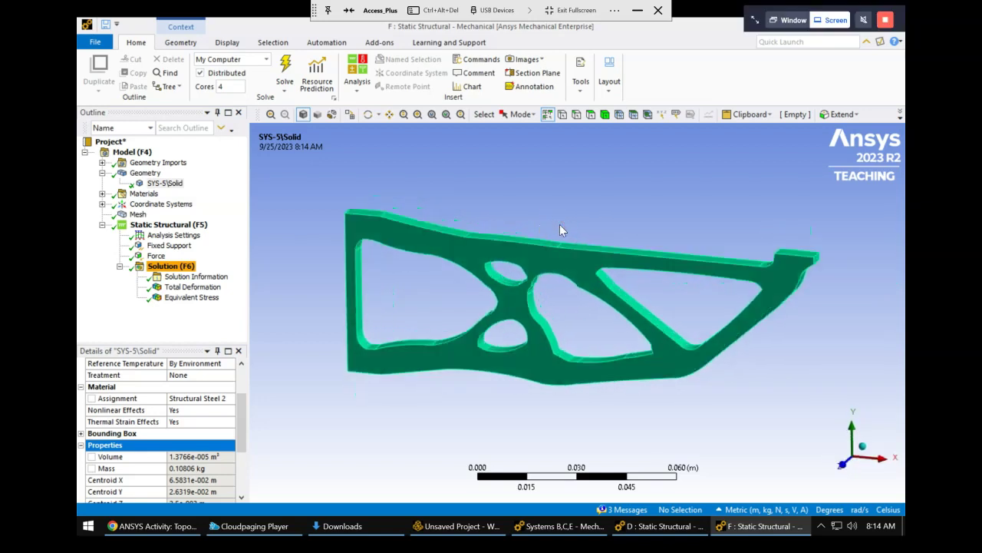
pyautogui.moveTo(637, 427); pyautogui.dragTo(472, 296, button='middle')
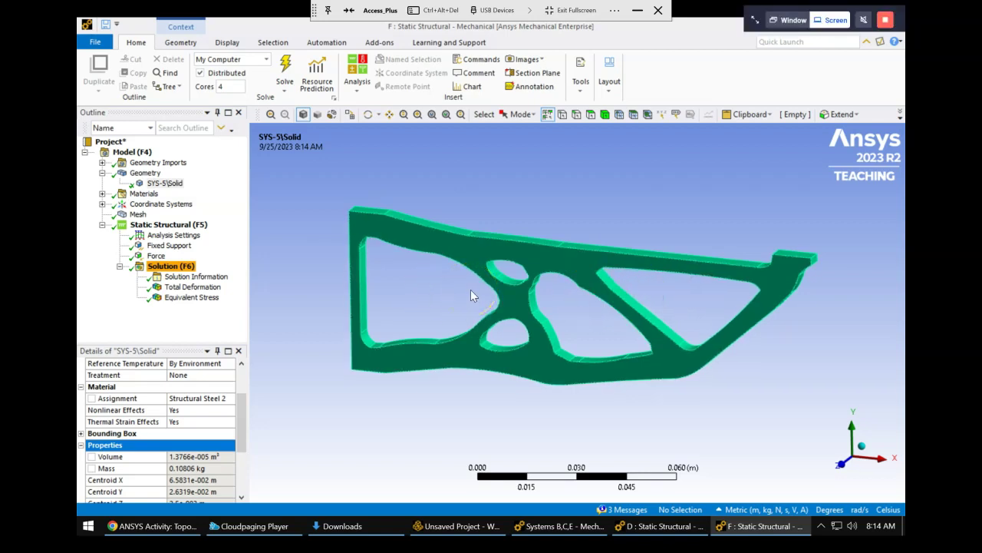
pyautogui.moveTo(557, 208); pyautogui.dragTo(561, 241, button='middle')
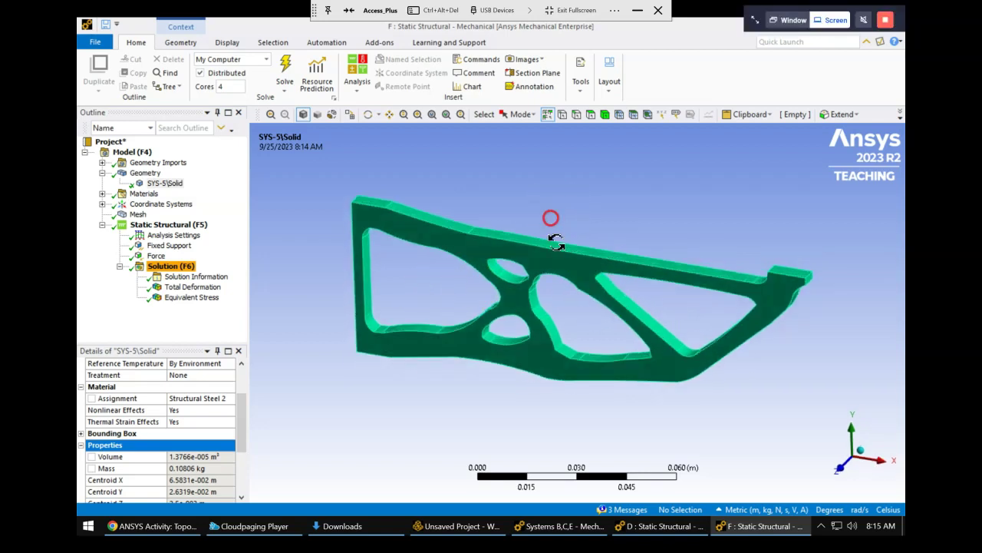
# Switch from Mechanical back to the Workbench project schematic showing systems A through F.
pyautogui.click(465, 526)
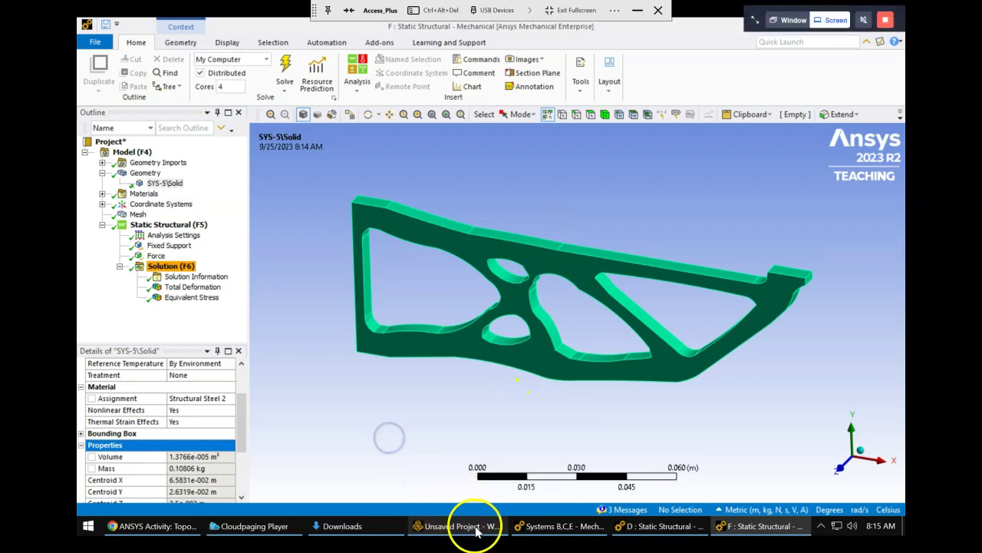